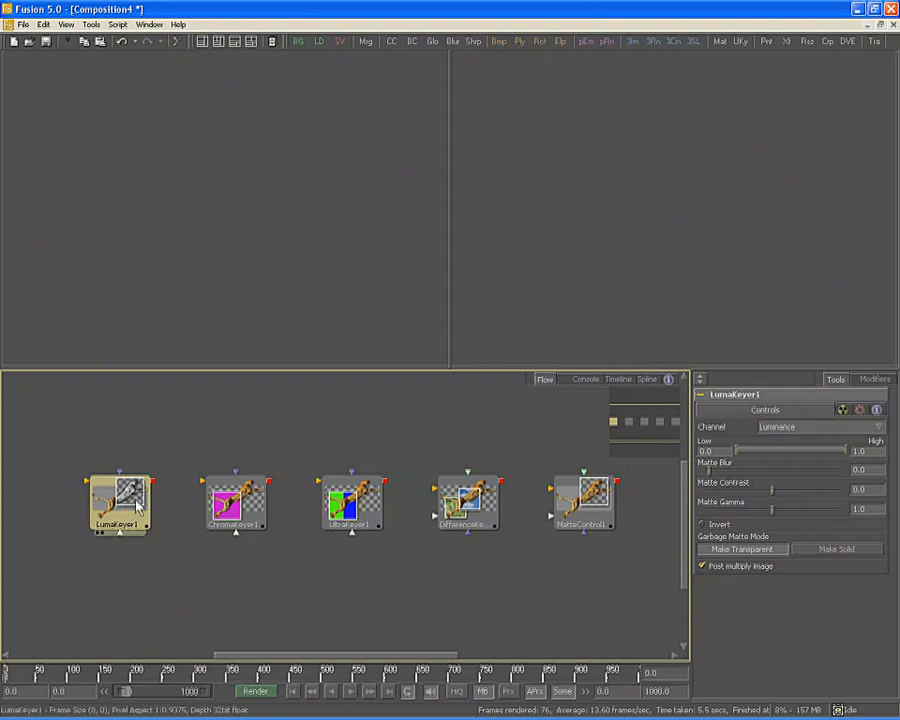
- Review the LumaKeyer's channel options, the settings of the Chroma, Ultra and Difference Keyers and MatteControl, and the Matte tool category
left_click(794, 428)
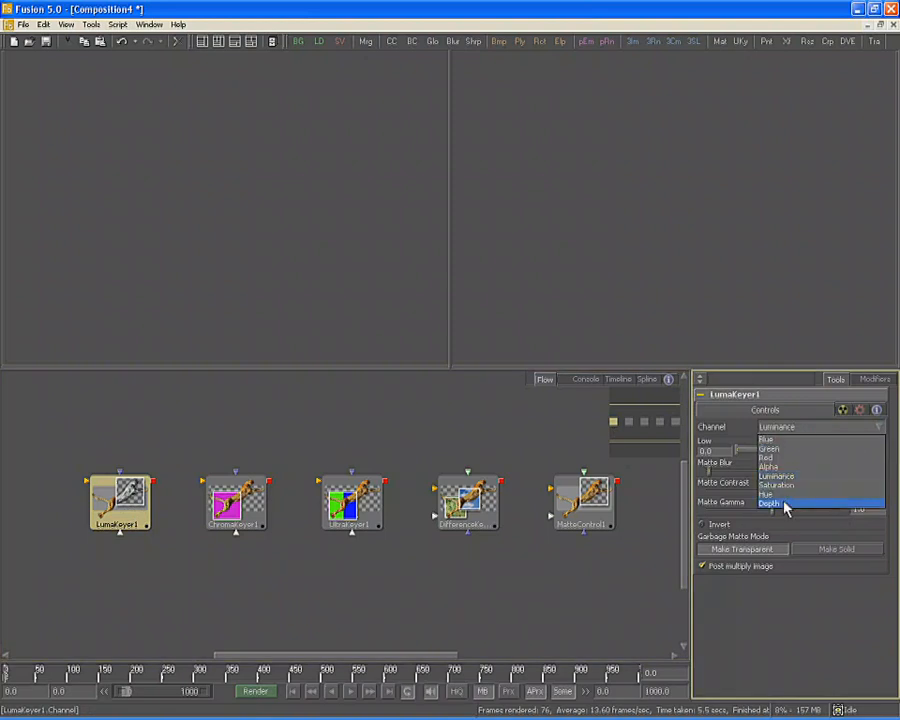
left_click(763, 428)
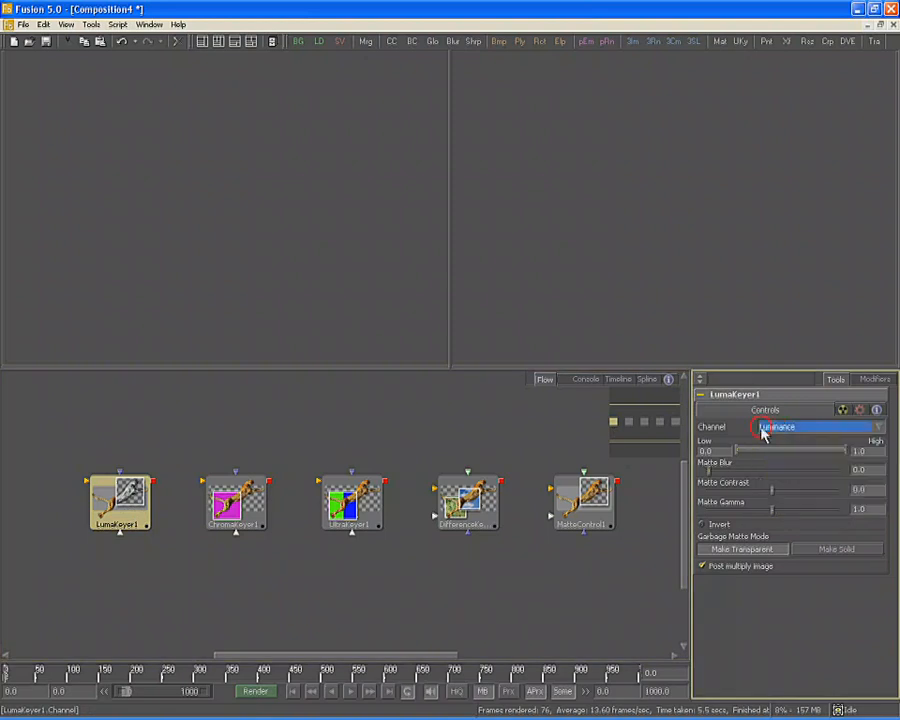
left_click(228, 504)
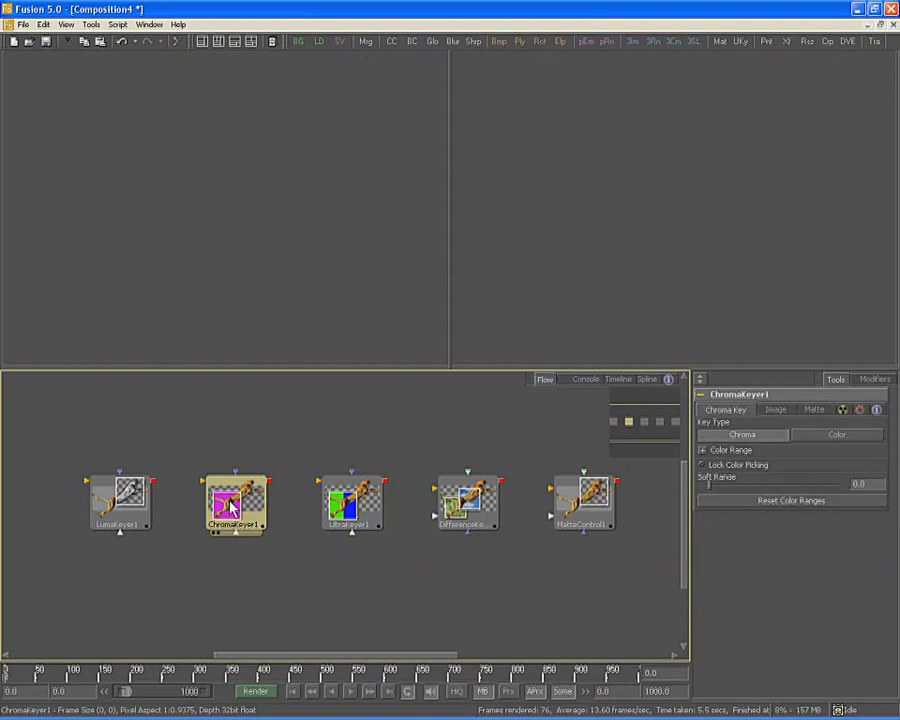
left_click(366, 503)
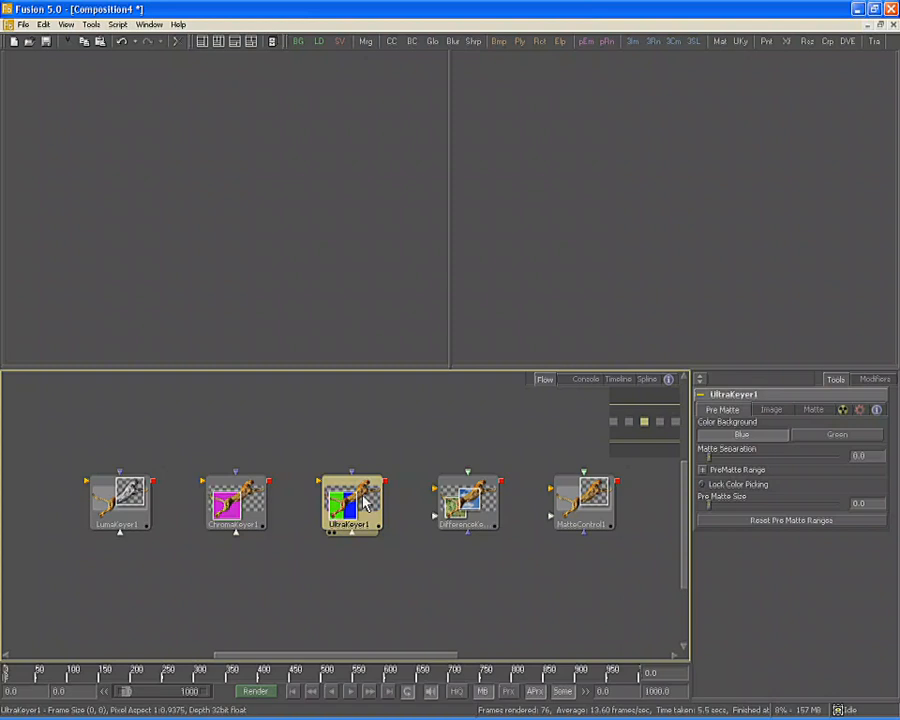
left_click(465, 503)
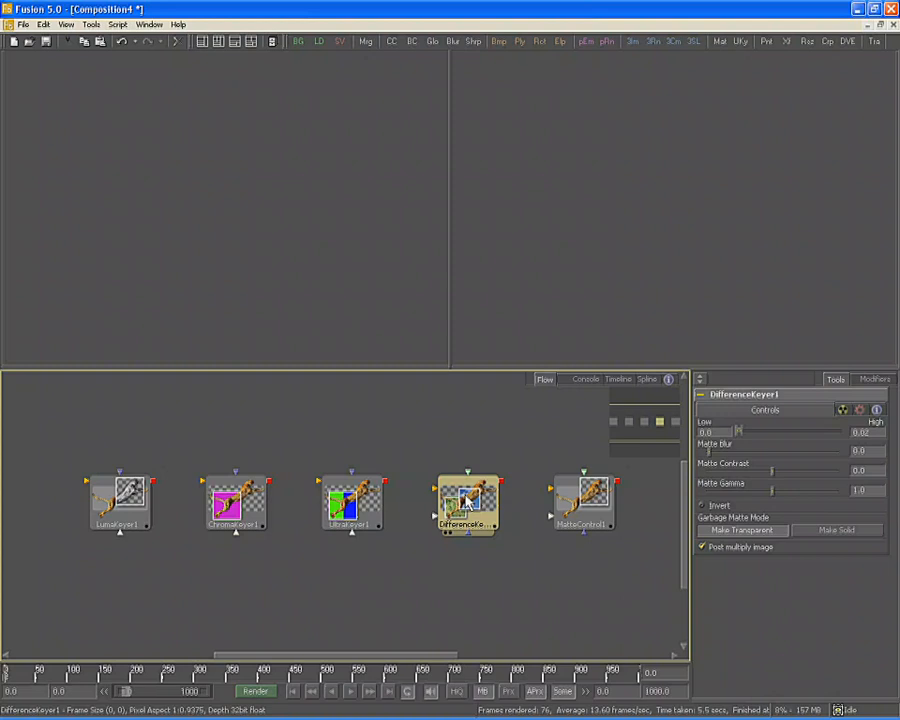
left_click(580, 497)
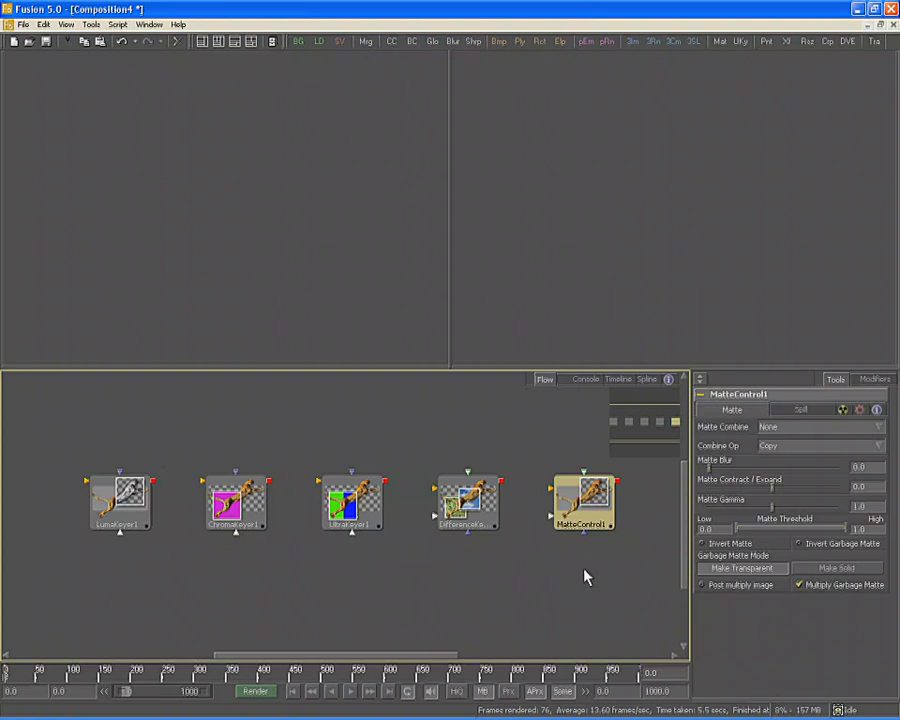
left_click(91, 24)
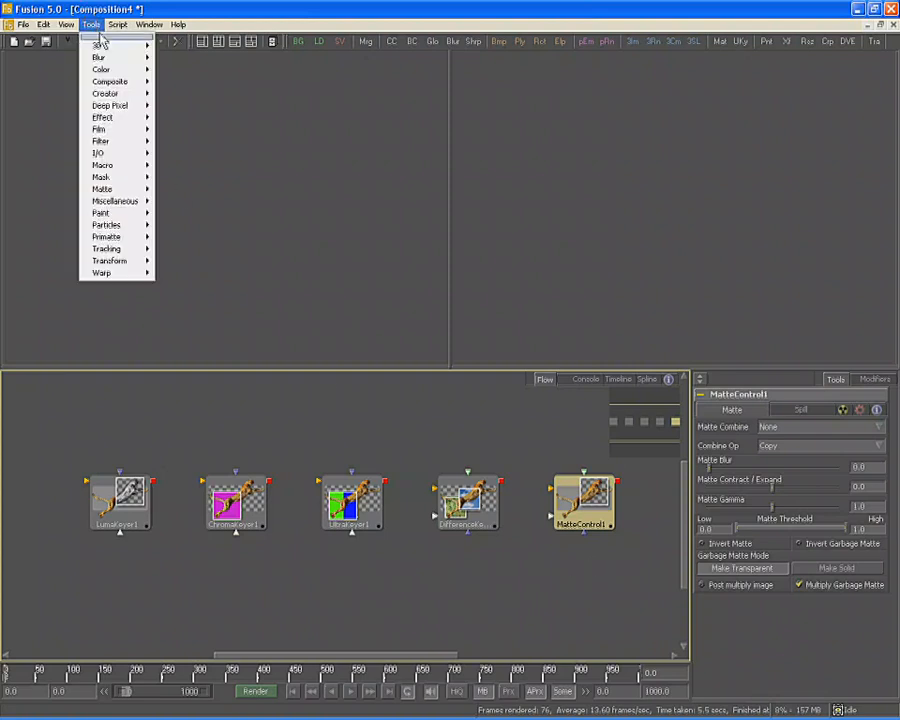
mouse_move(110, 190)
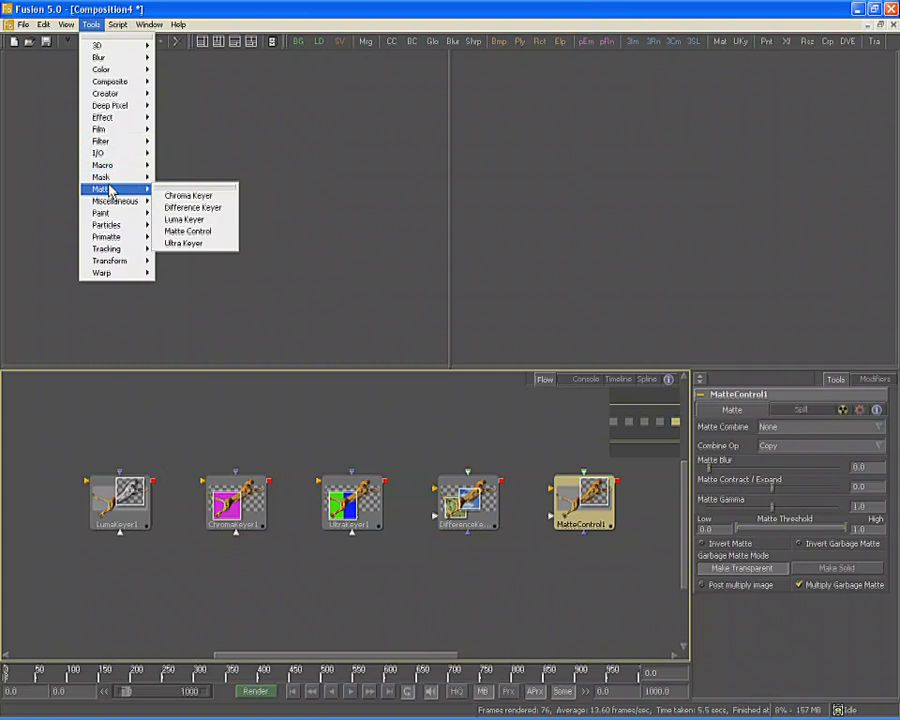
left_click(305, 166)
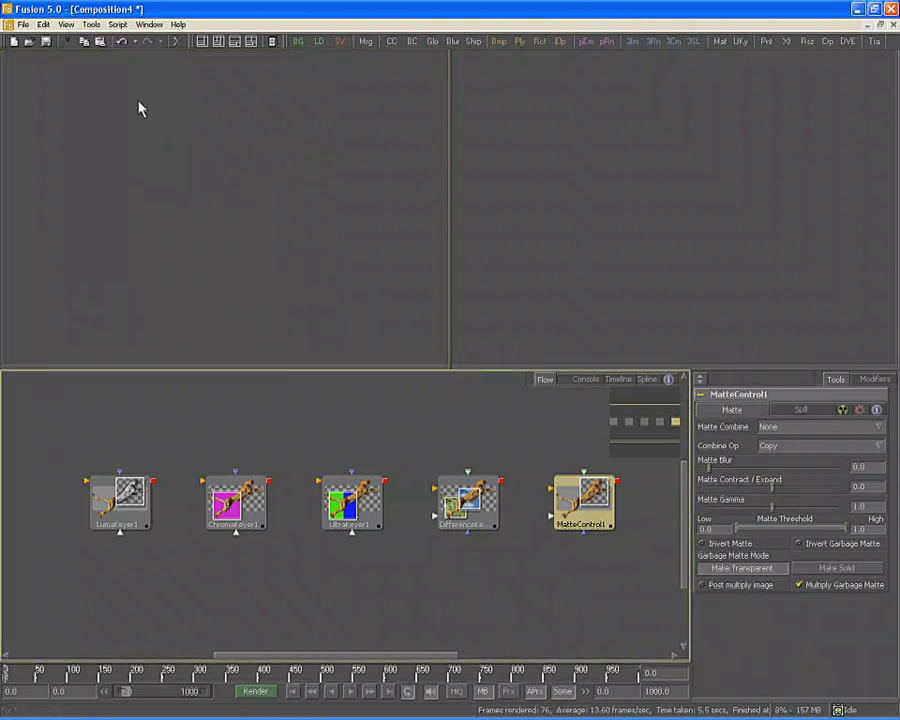
- Create a new composition and load Bison_Background.ipl from the Courseware Footage folder into the flow
left_click(14, 41)
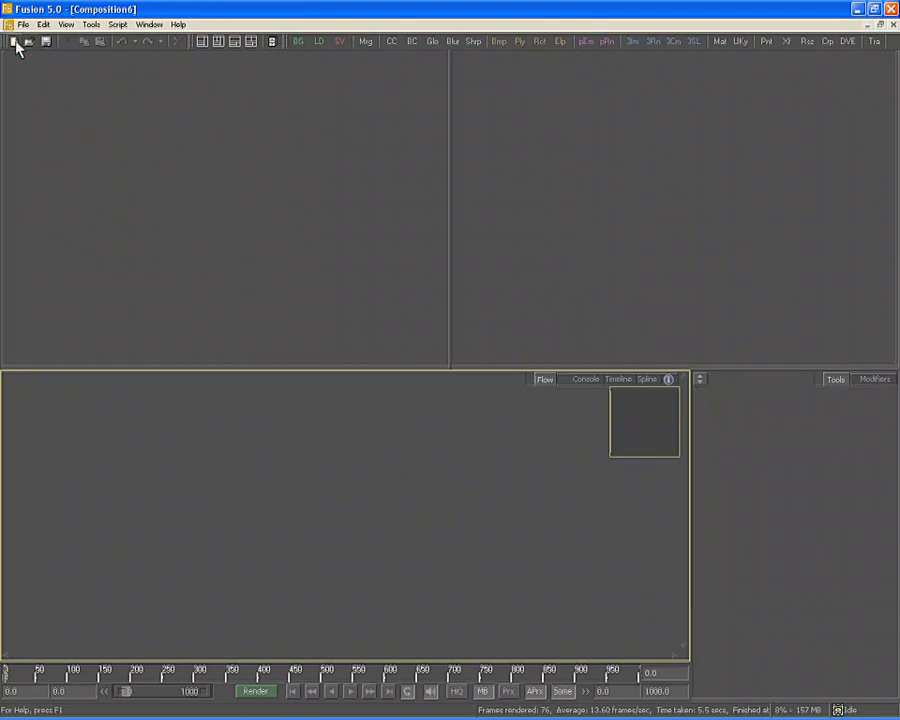
key("alt+Tab")
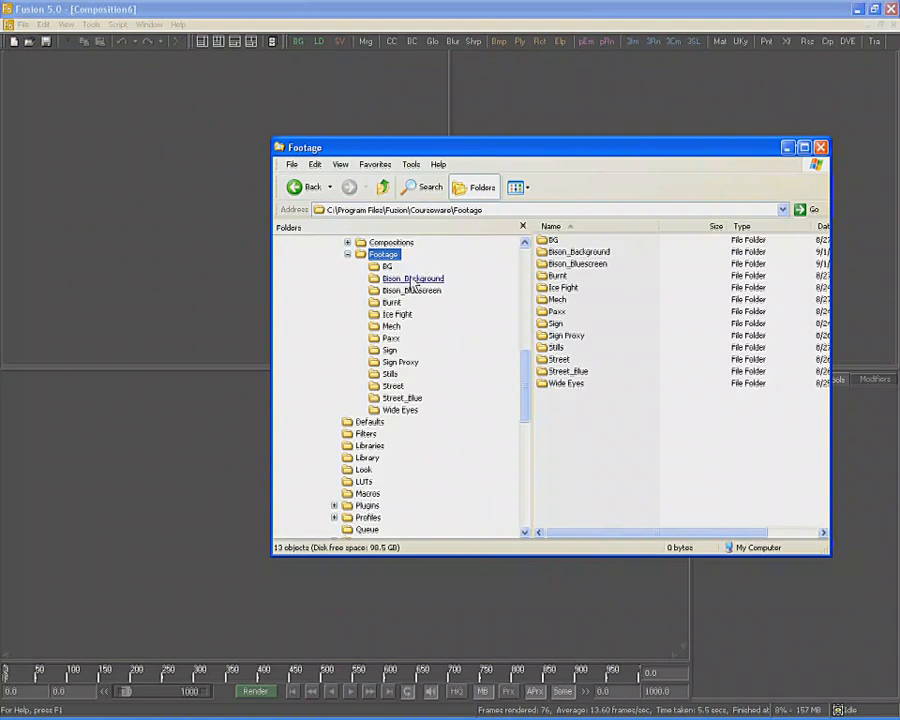
left_click(409, 282)
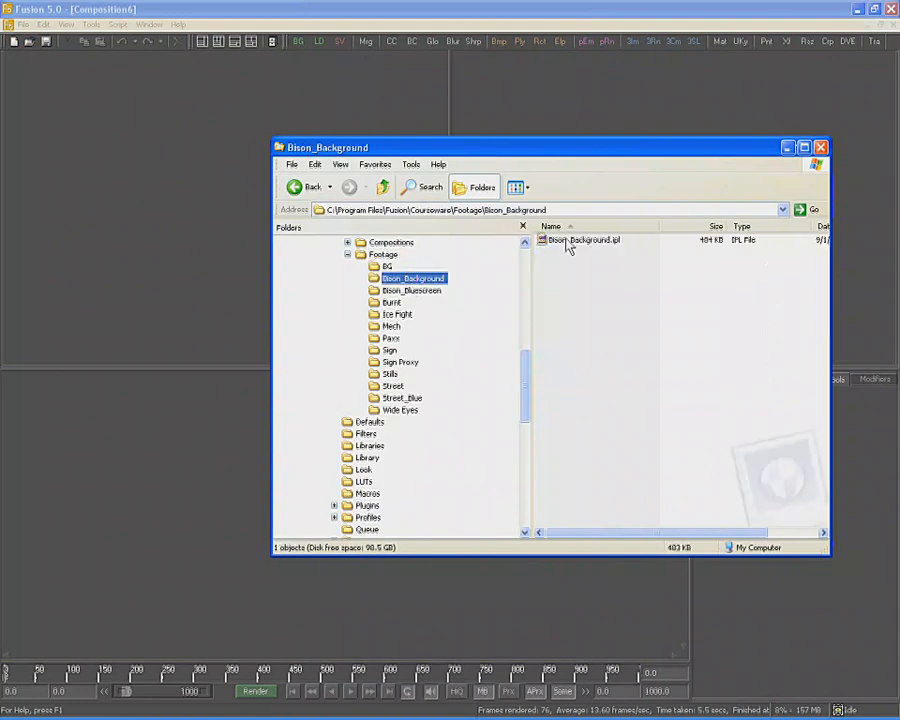
left_click_drag(566, 243, 110, 405)
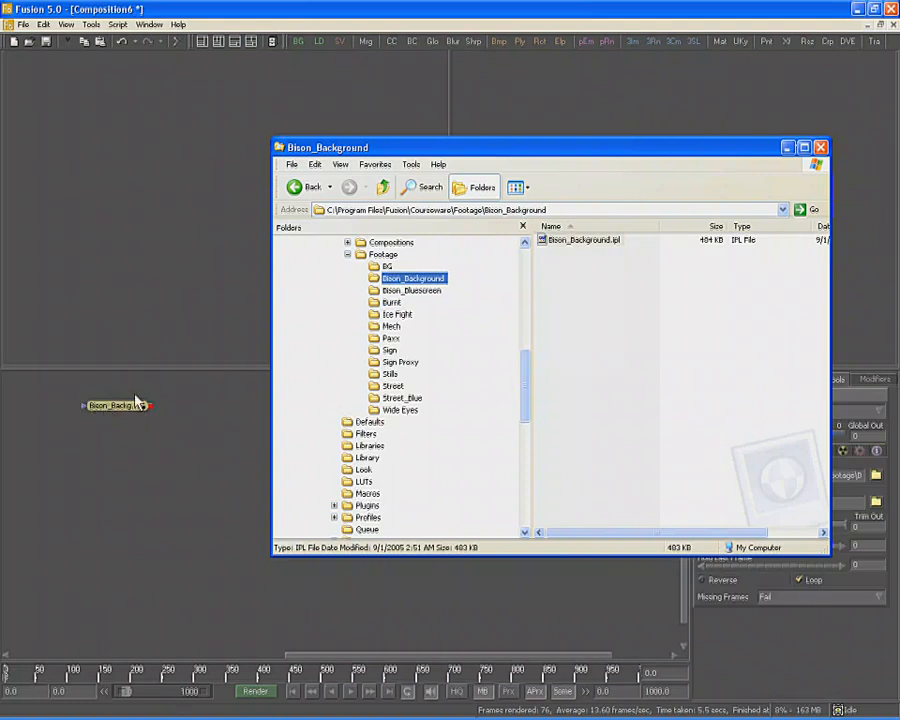
- Load the Bison_Bluescreen sequence below the background loader and force all tile pictures in the flow
left_click(424, 292)
left_click_drag(572, 242, 115, 478)
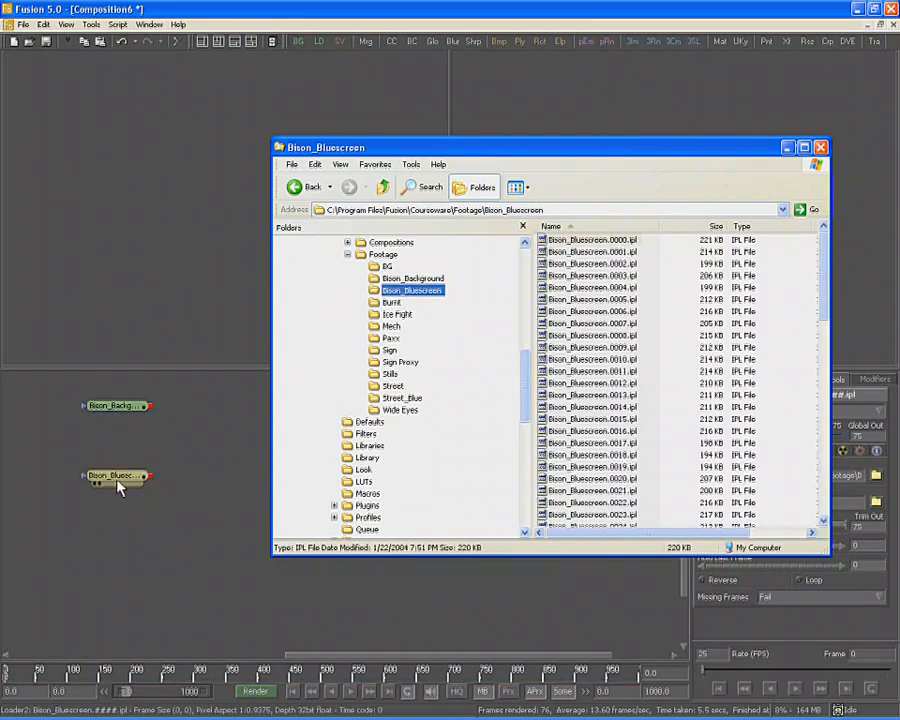
key("alt+Tab")
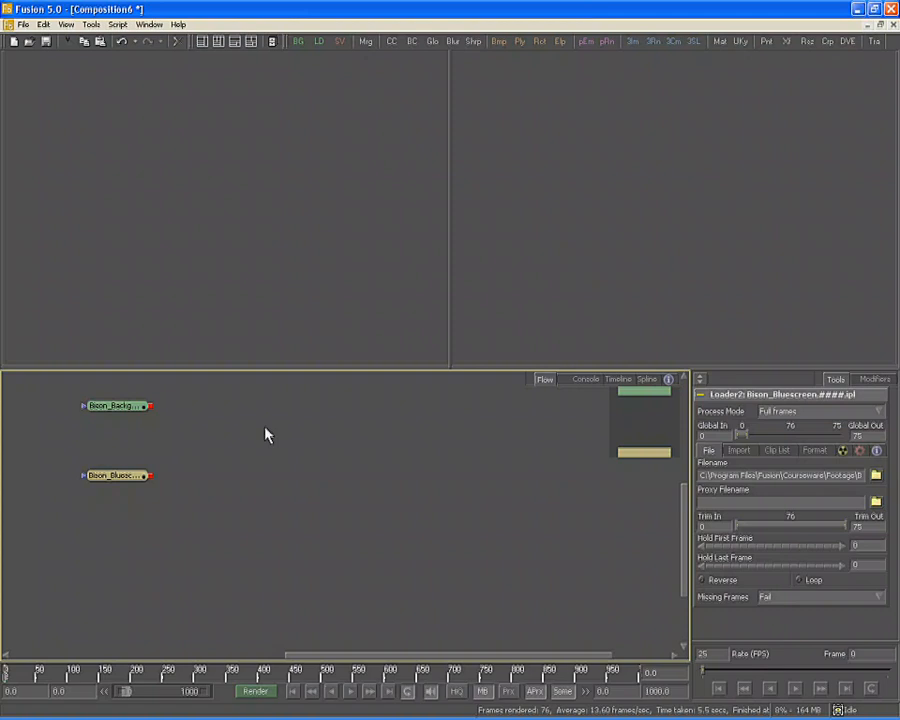
right_click(265, 428)
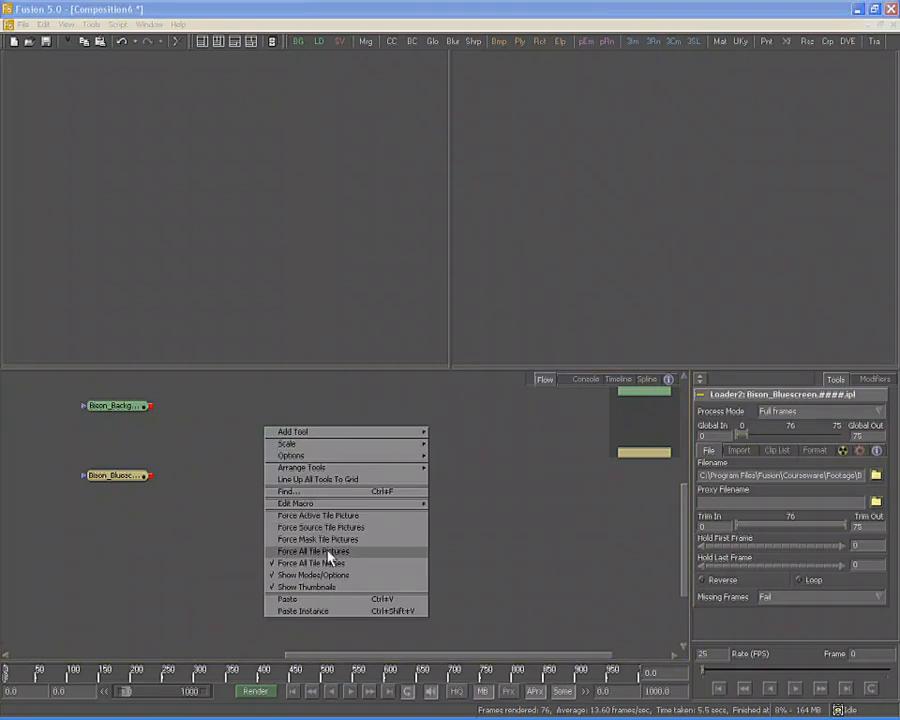
left_click(326, 551)
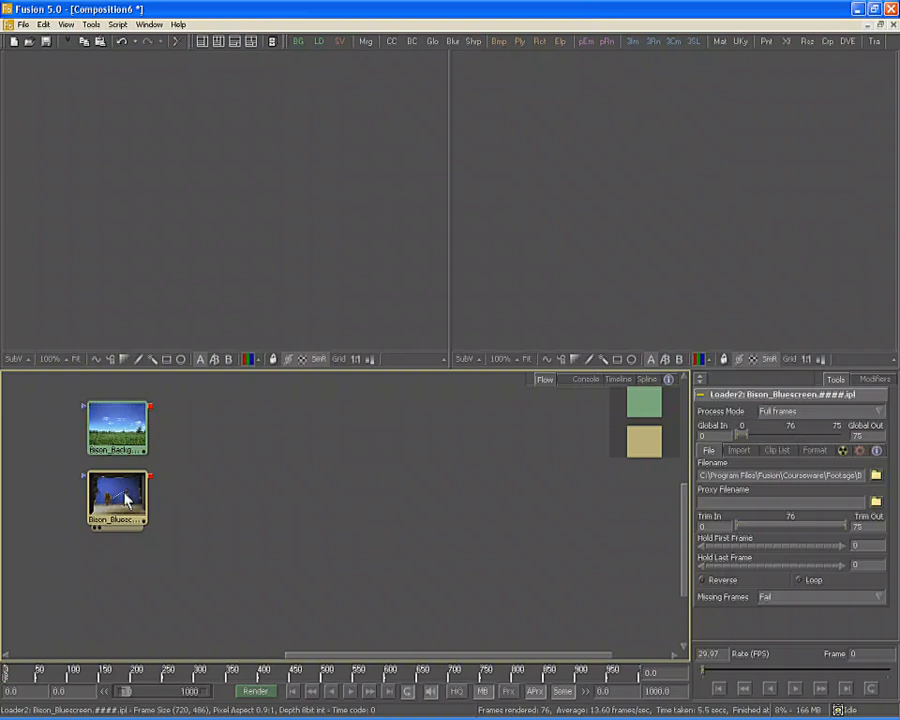
- Choose NTSC (D1) as the default format in Composition6's frame format preferences and save them
mouse_move(126, 499)
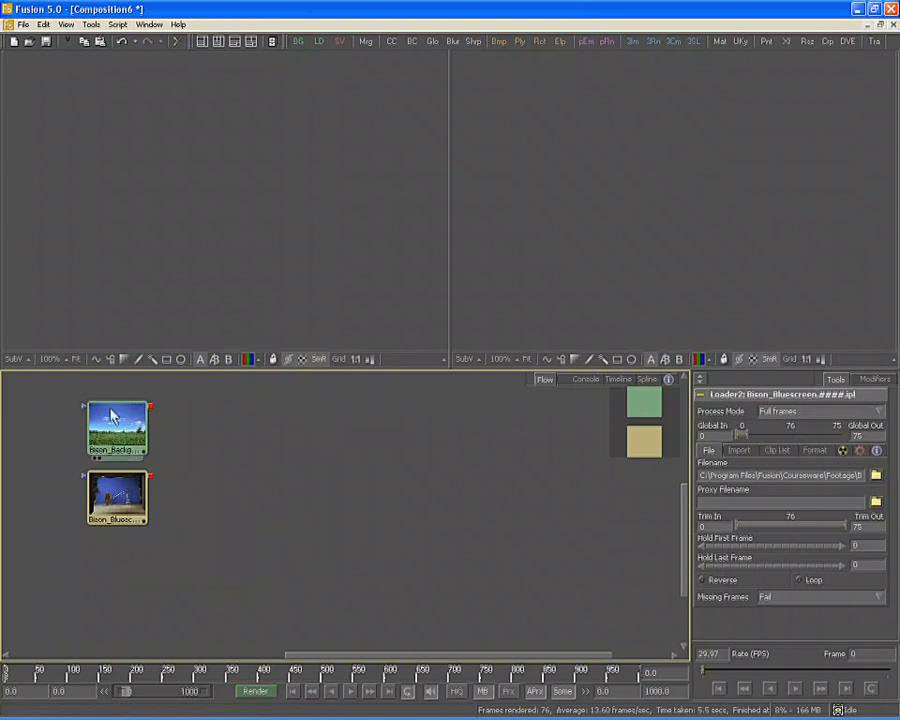
left_click(22, 24)
left_click(64, 187)
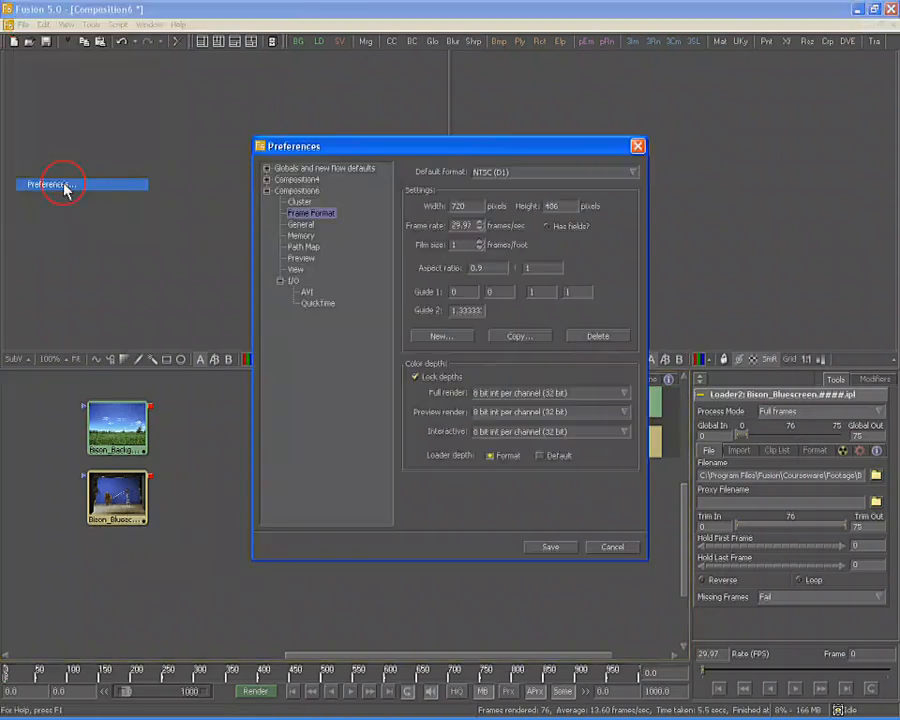
left_click(558, 173)
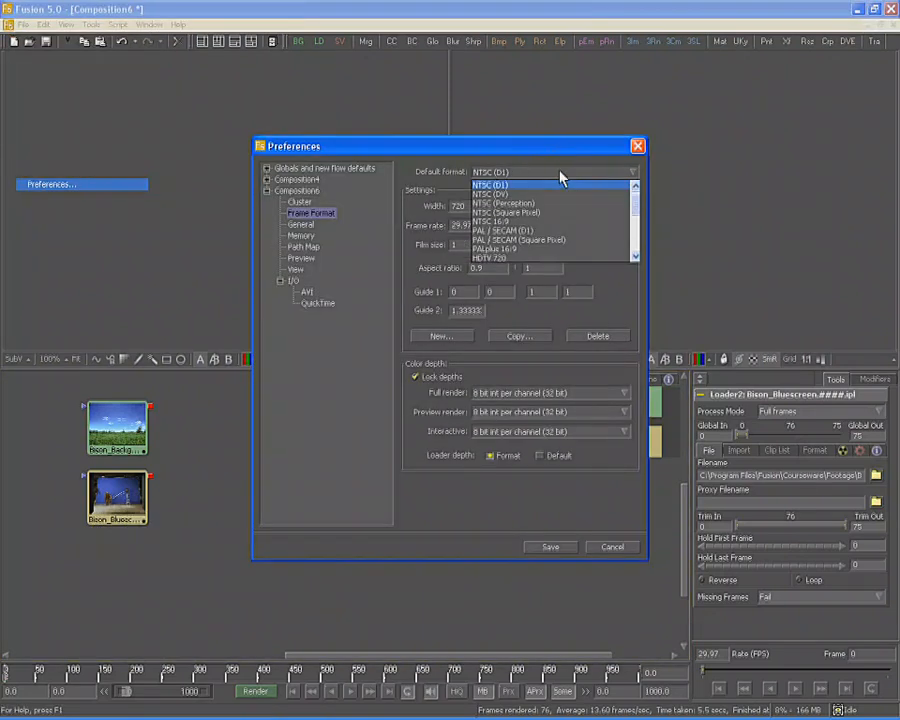
left_click(558, 176)
left_click(549, 548)
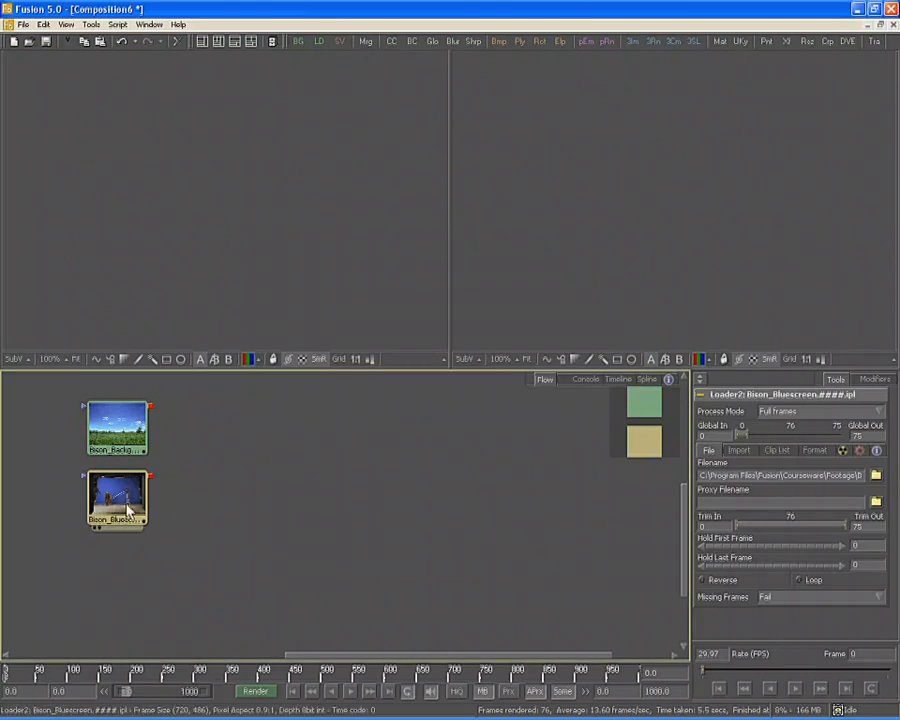
- Set the render range to match the Bison_Bluescreen clip and the composition's global end frame to 75
left_click_drag(61, 663, 60, 670)
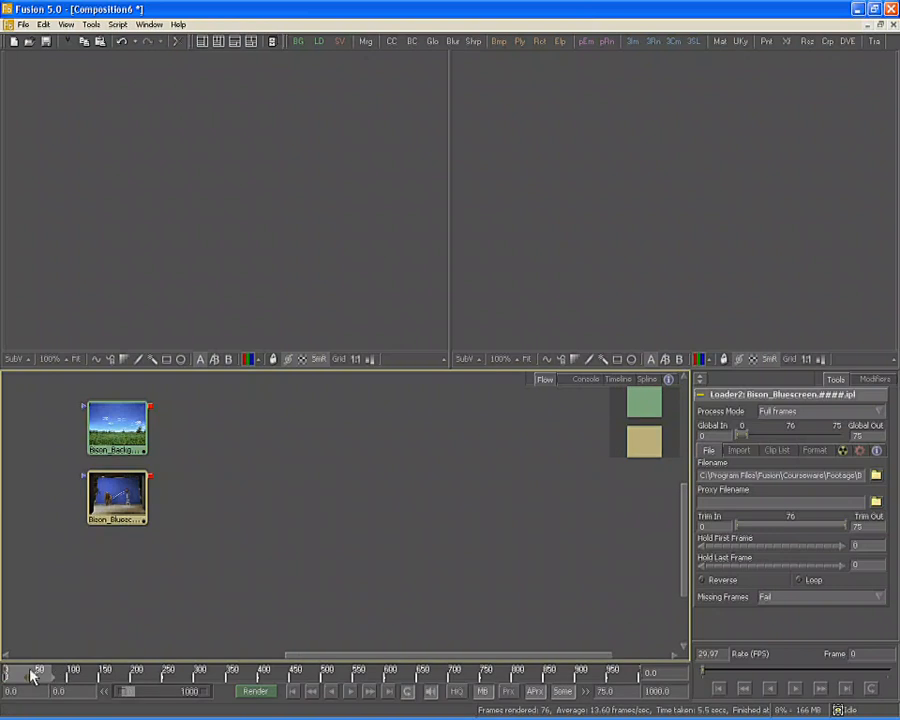
left_click(607, 691)
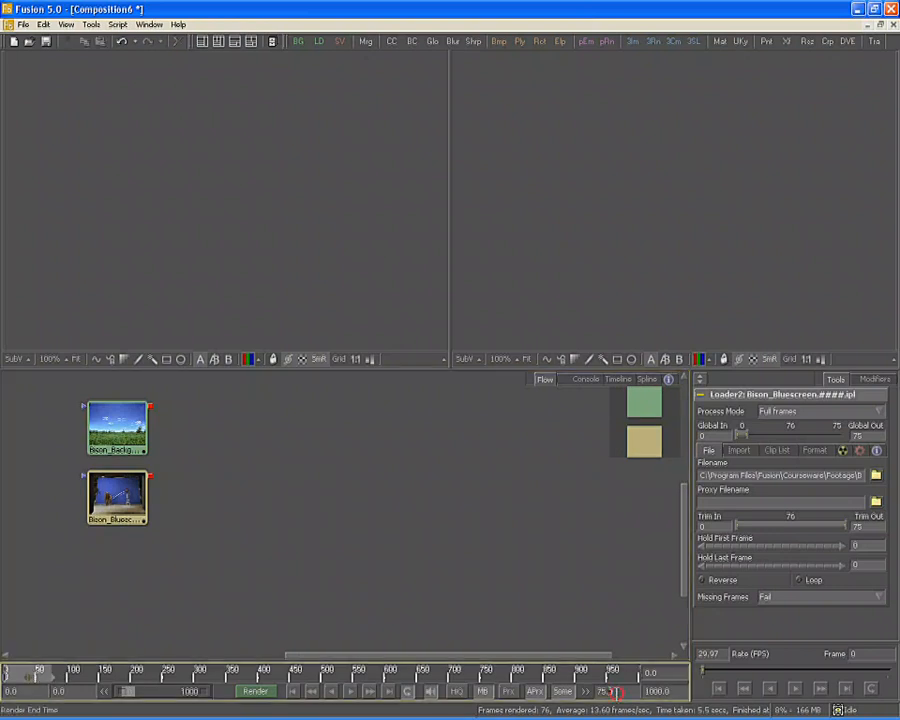
key("Tab")
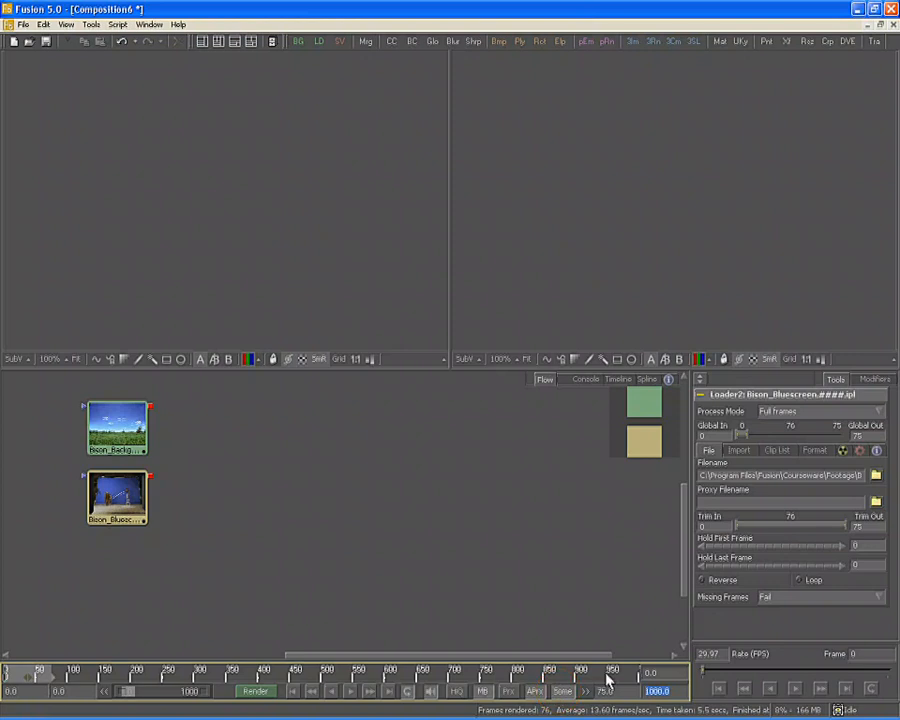
type("75")
key("Return")
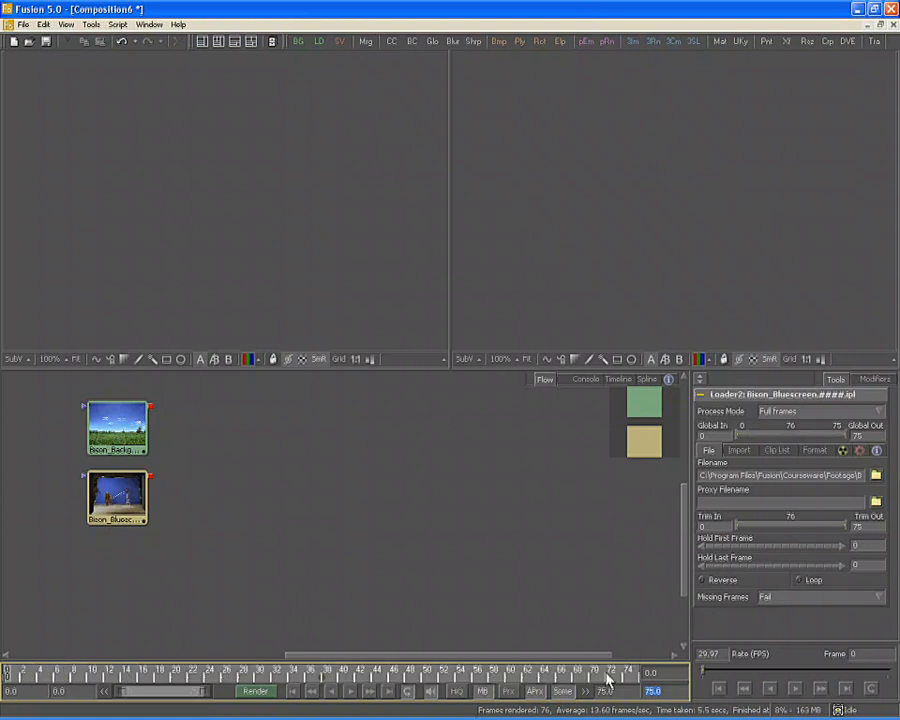
- Show the background loader in the first viewer and the bluescreen loader in the second, and play the clip
left_click_drag(118, 432, 177, 243)
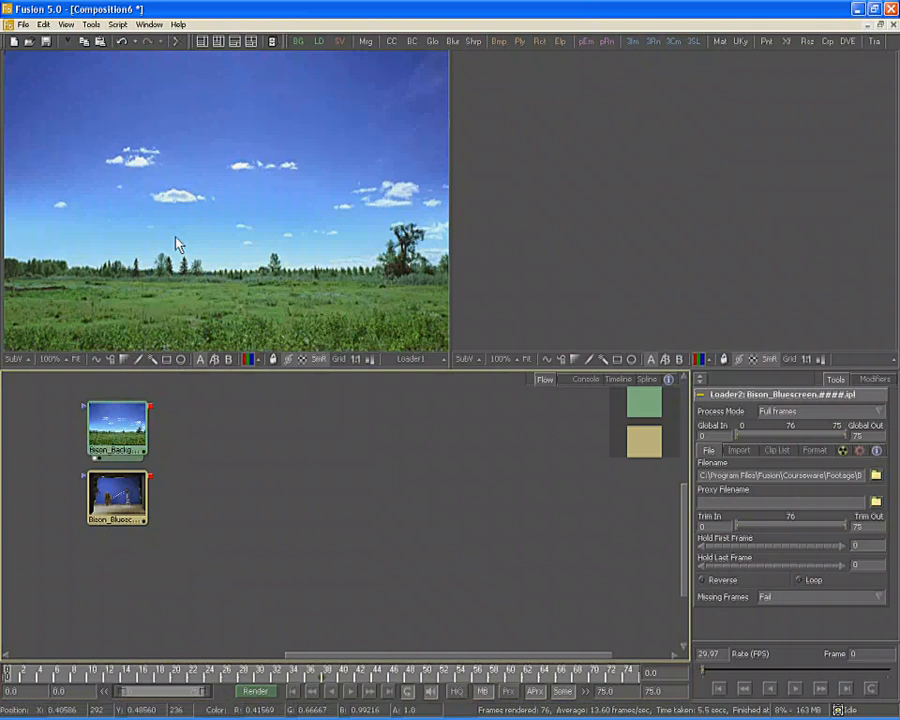
left_click_drag(125, 505, 614, 238)
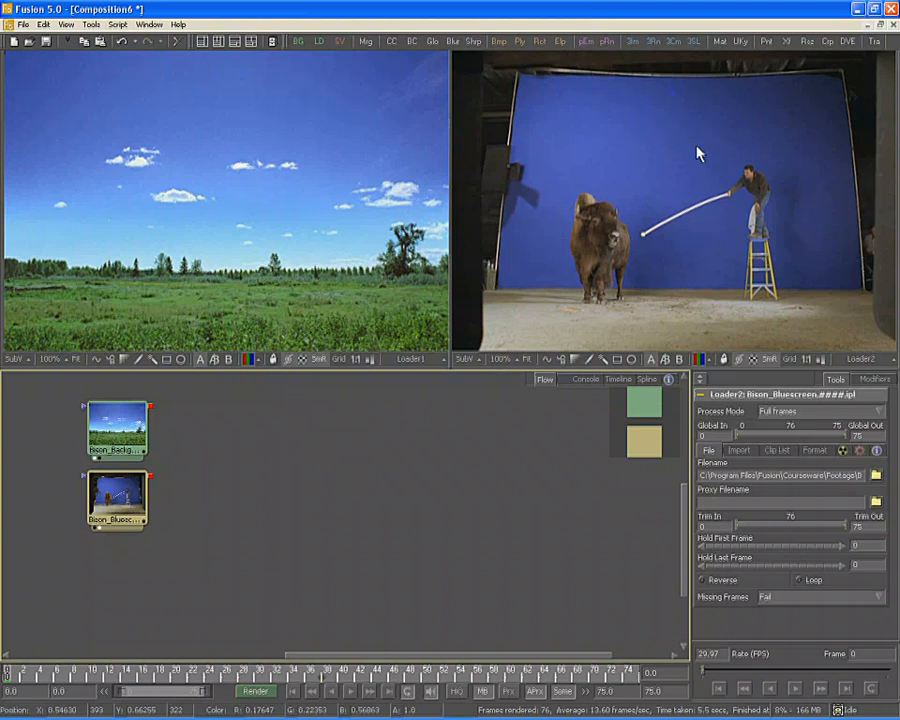
left_click_drag(699, 150, 770, 300)
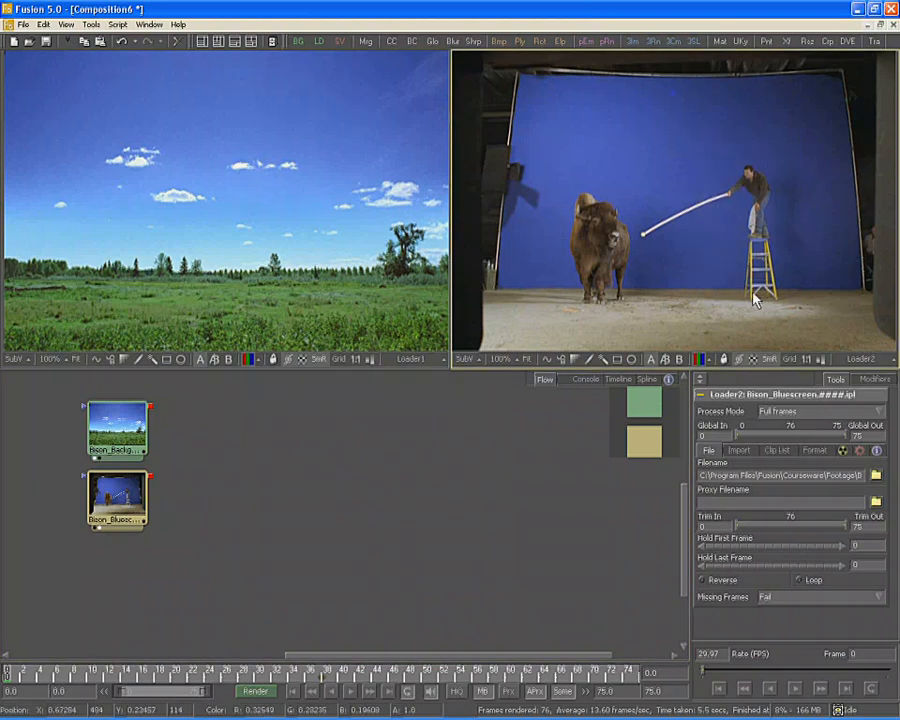
key("space")
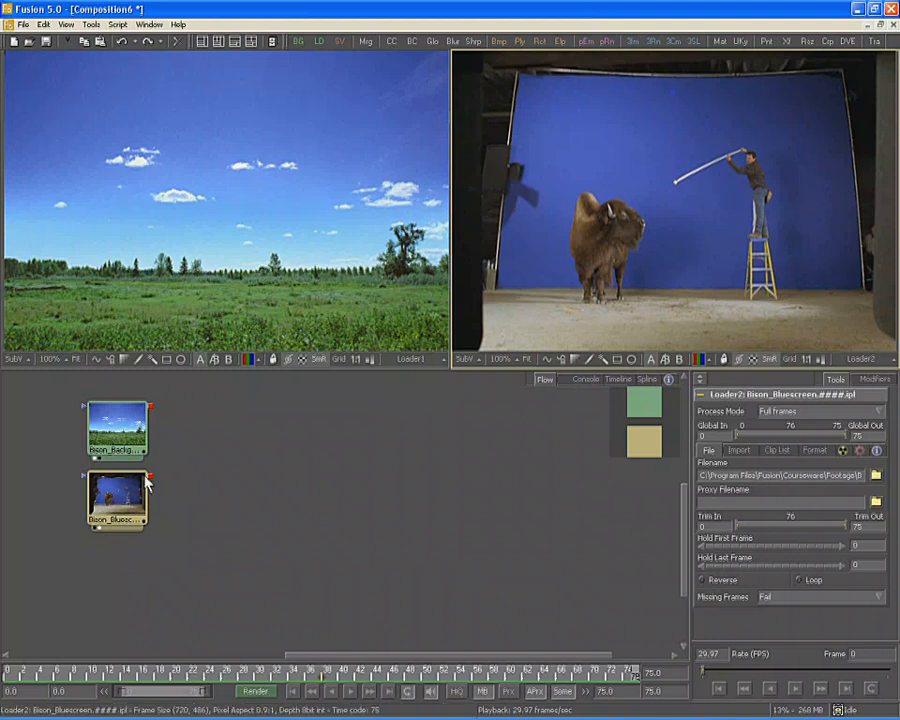
- Merge the bluescreen footage over the background and show the merge result in the first viewer
left_click_drag(151, 476, 151, 411)
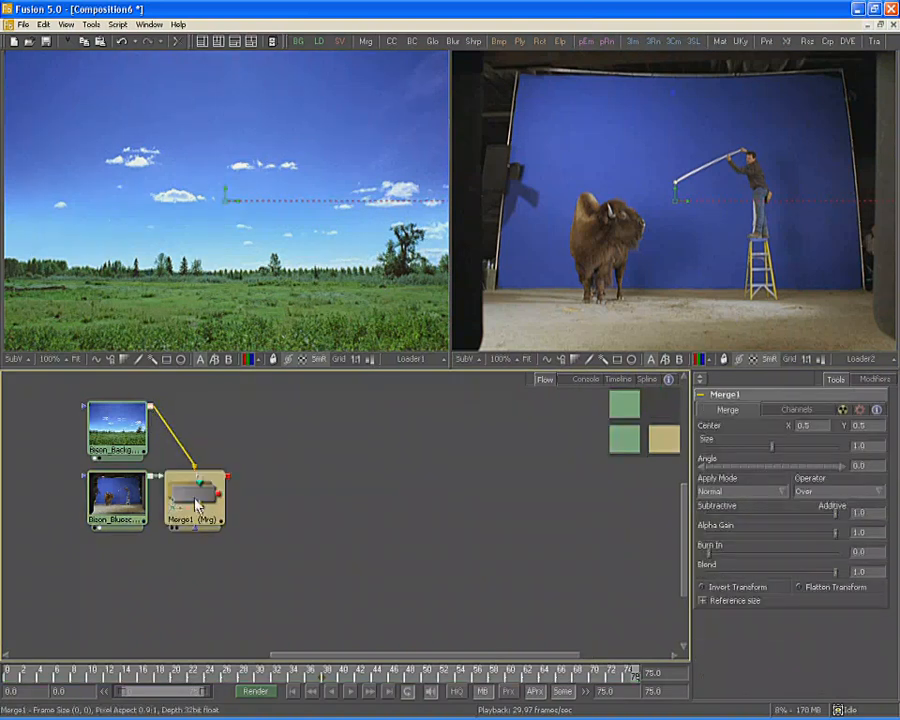
left_click_drag(197, 505, 185, 245)
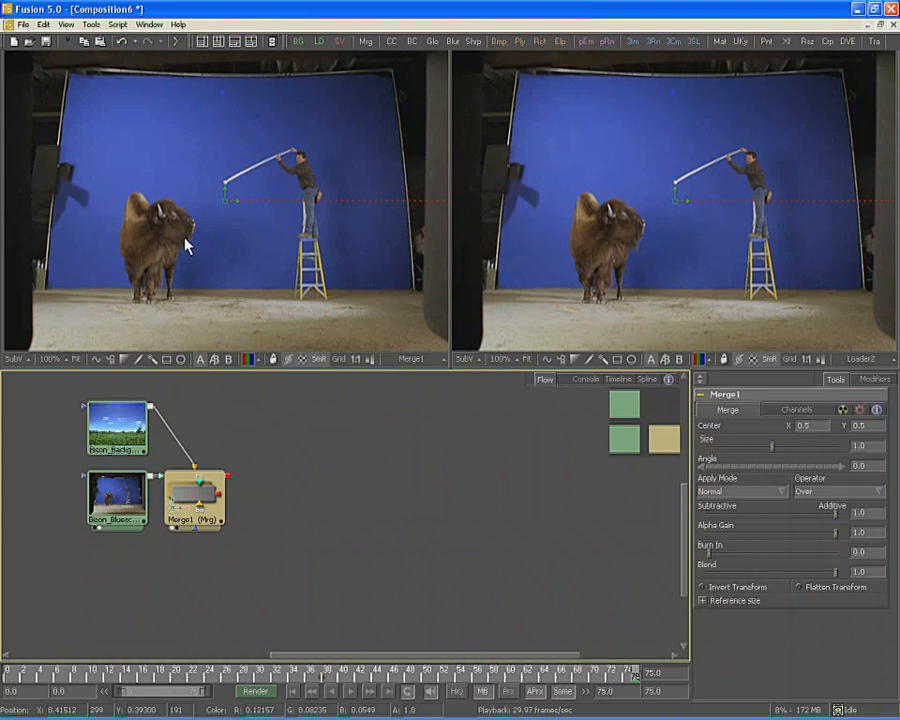
- Display the alpha channel in the second viewer and insert an Ultra Keyer between the bluescreen loader and the merge
left_click(700, 360)
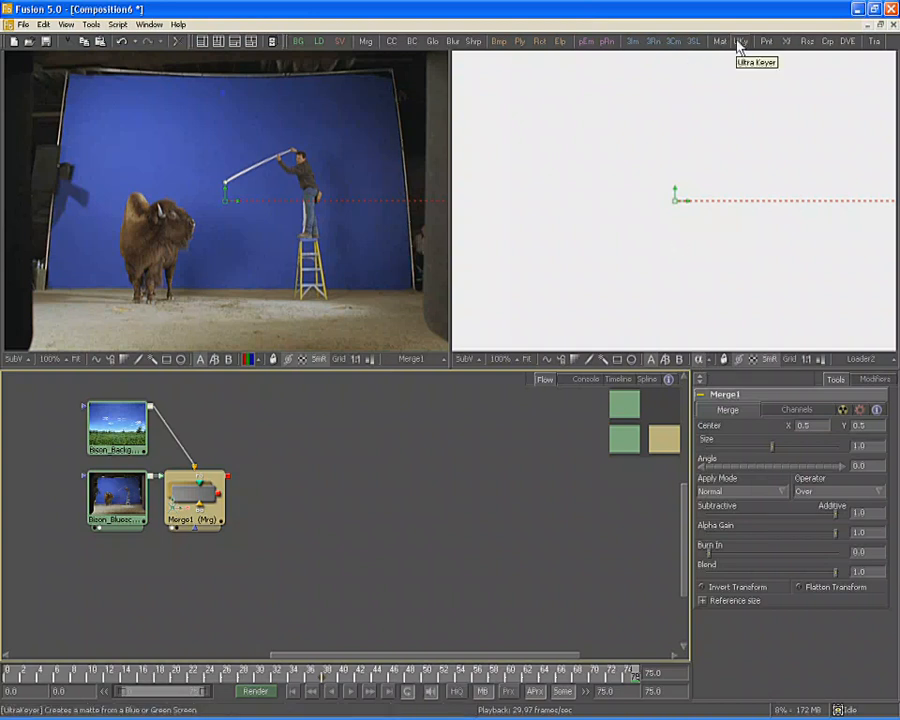
left_click_drag(739, 43, 727, 190)
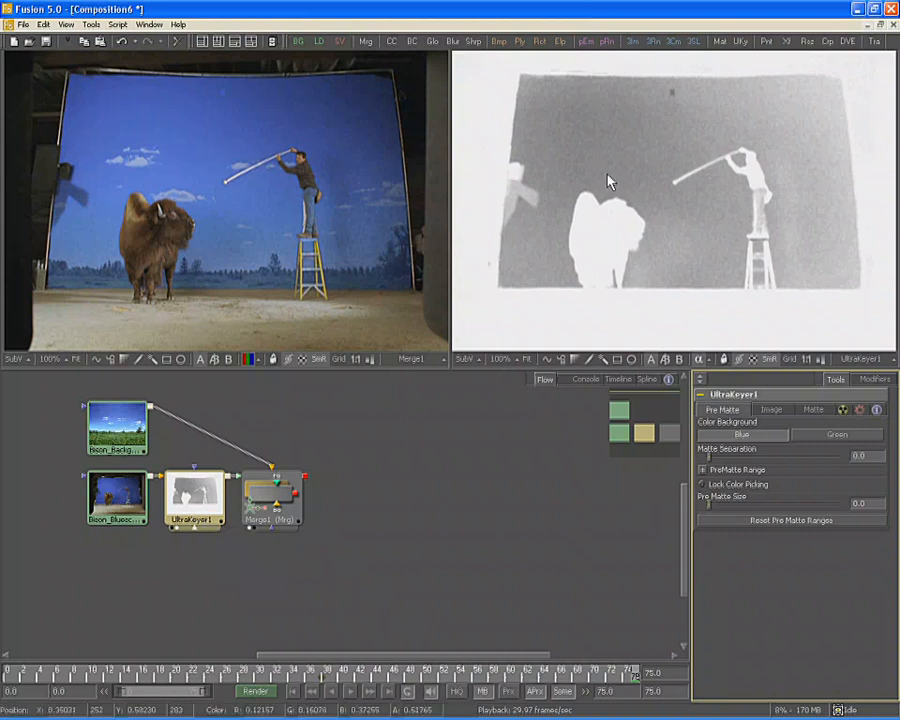
- Sample the bluescreen around the bison and beside its legs in the alpha view to build the pre-matte range, and reveal the PreMatte Range values
left_click(596, 147)
left_click_drag(596, 147, 610, 157)
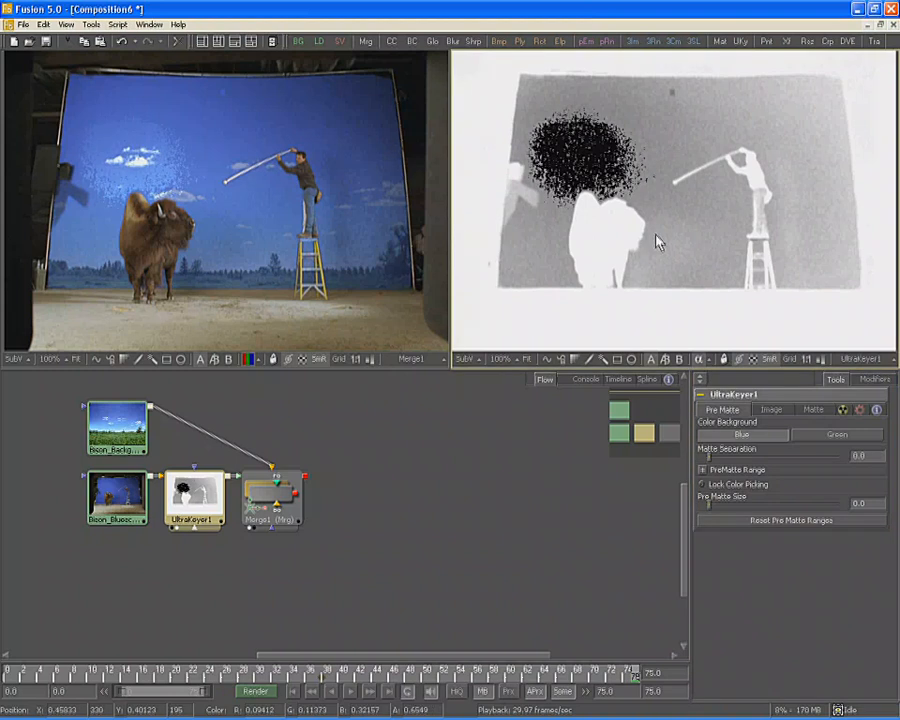
left_click_drag(655, 237, 666, 252)
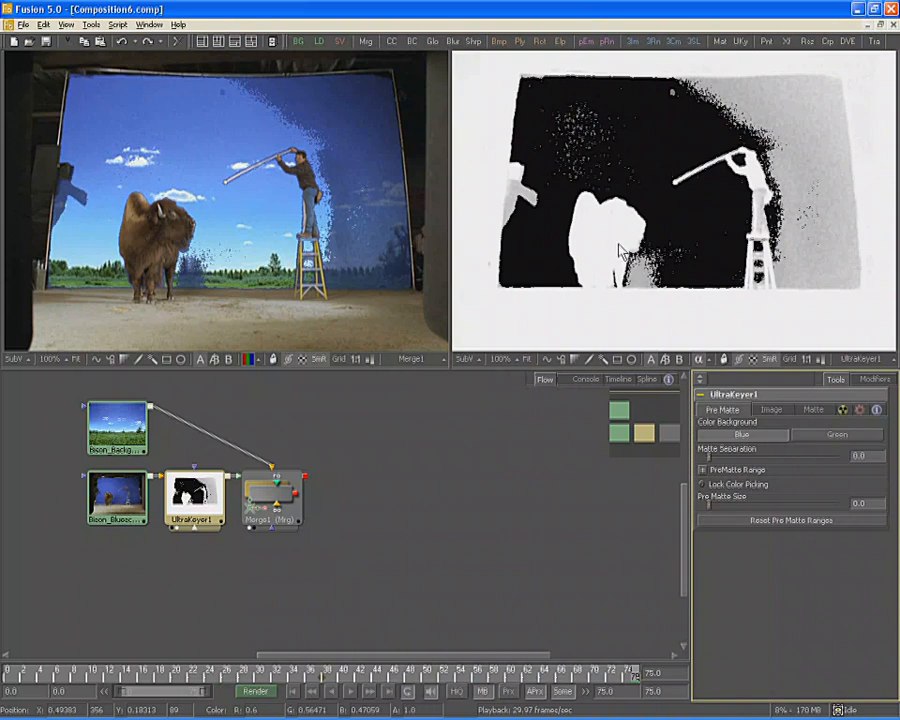
left_click_drag(613, 237, 630, 243)
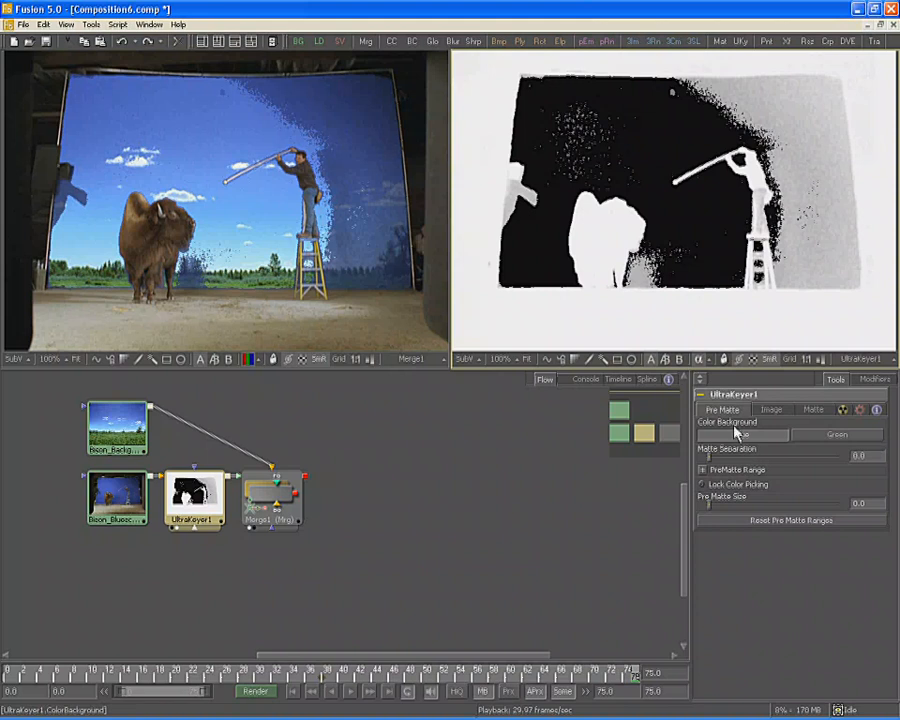
left_click(702, 469)
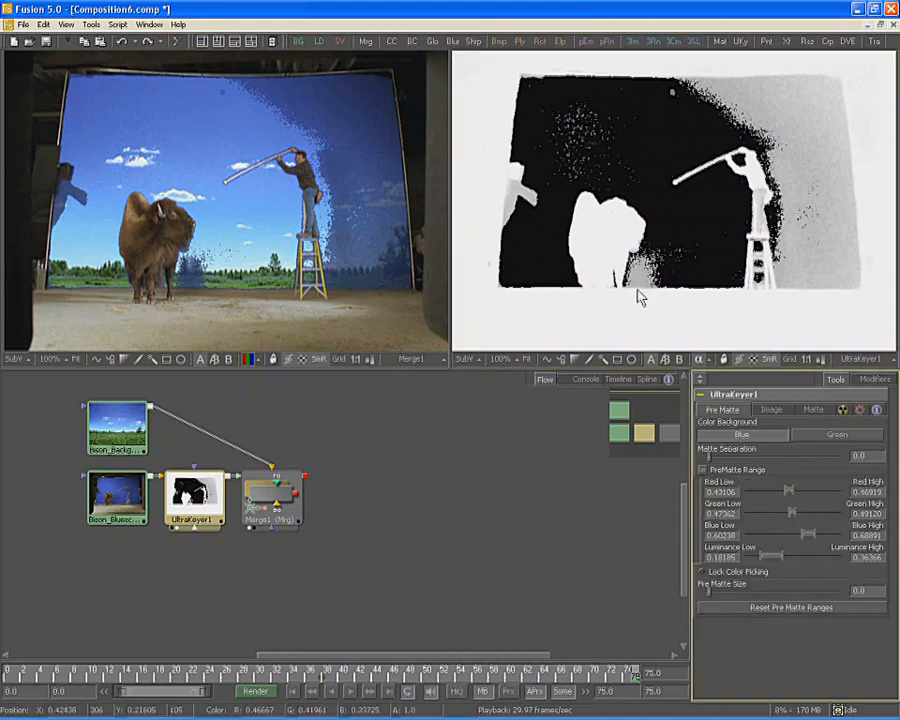
mouse_move(636, 290)
left_mouse_down()
mouse_move(636, 264)
mouse_move(648, 285)
left_mouse_up()
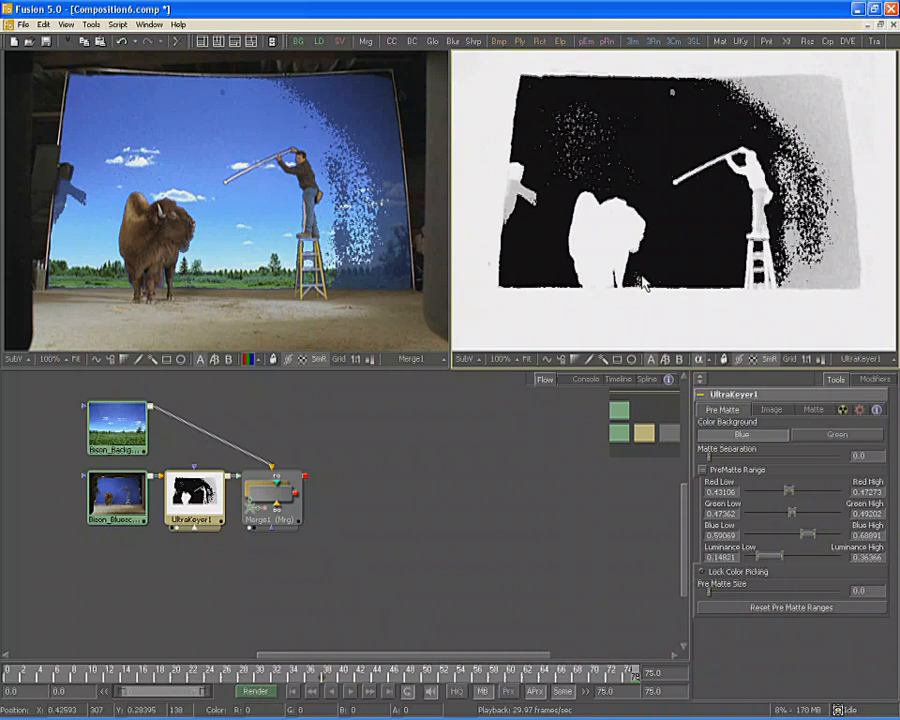
right_click(781, 480)
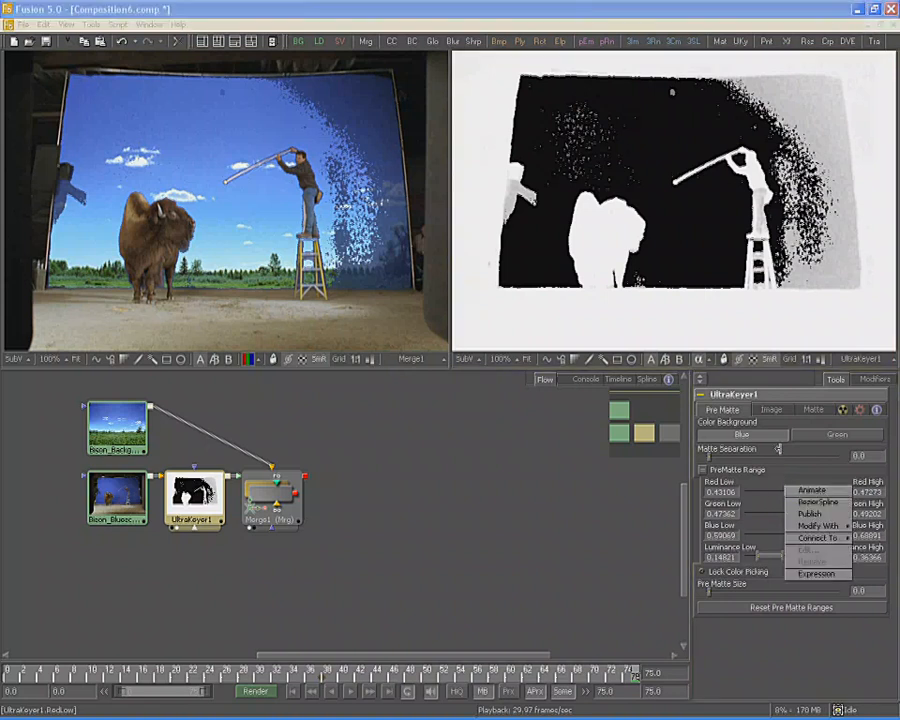
right_click(789, 490)
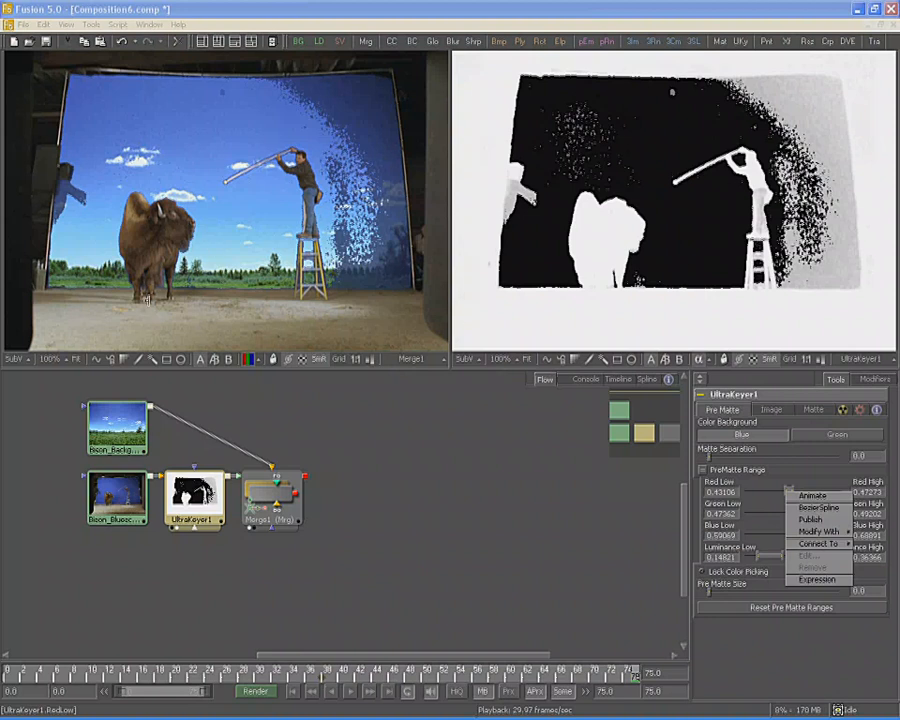
- Turn on high-quality rendering and toggle smooth resize in the first viewer while examining the key edges around the bison
left_click(140, 278)
left_click_drag(138, 272, 265, 271)
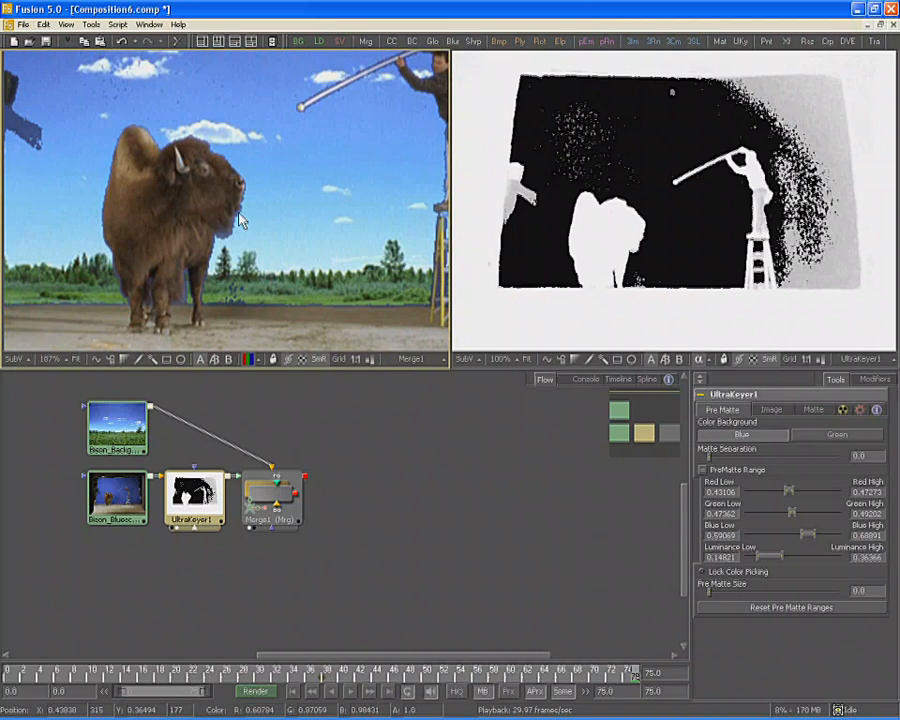
left_click_drag(241, 215, 258, 230)
left_click_drag(560, 221, 829, 214)
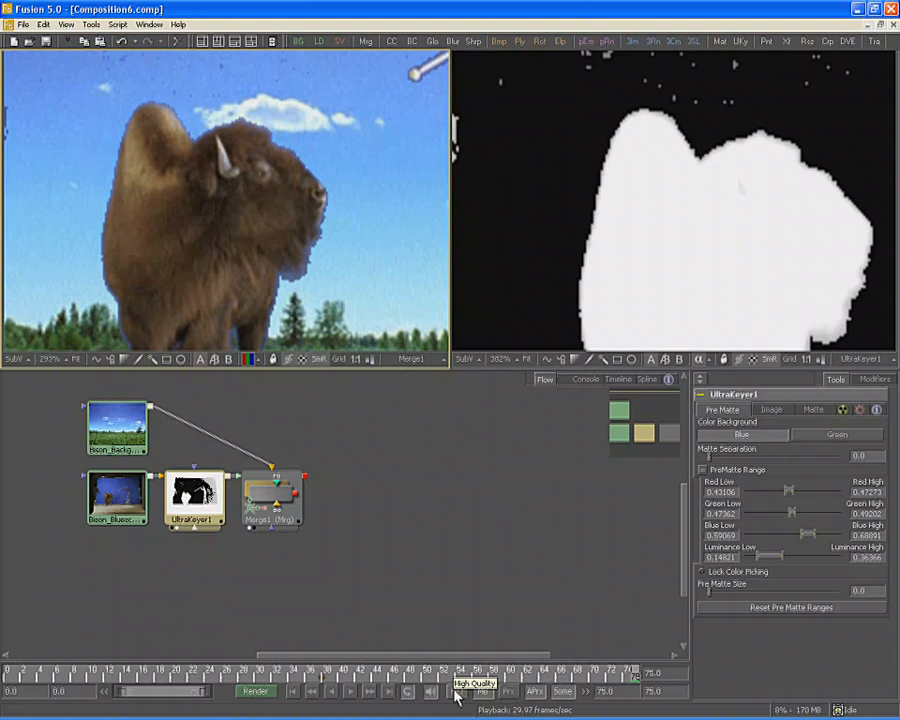
left_click(454, 692)
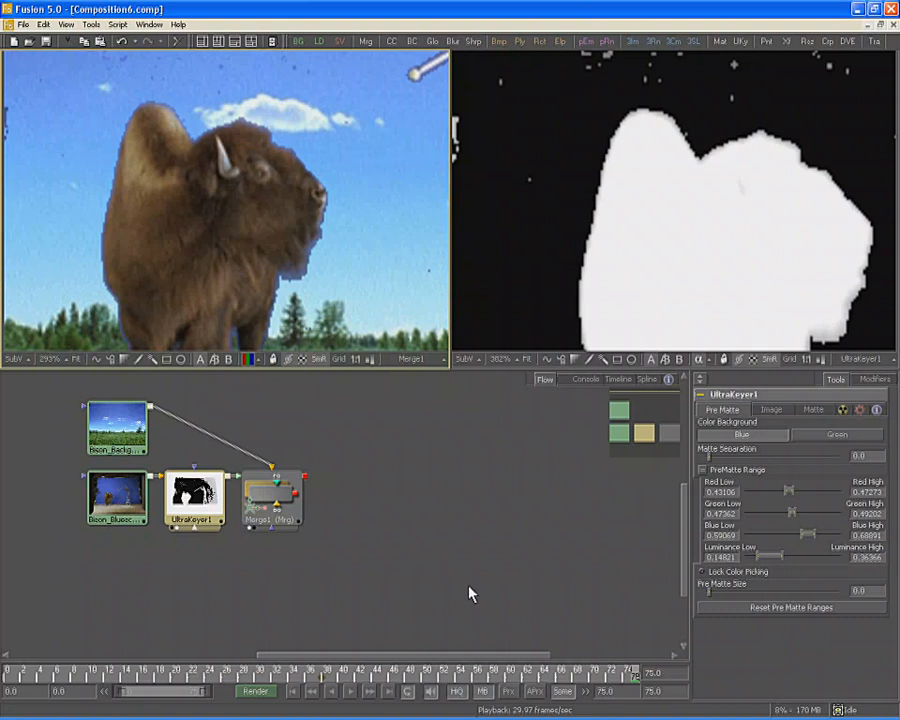
left_click(316, 361)
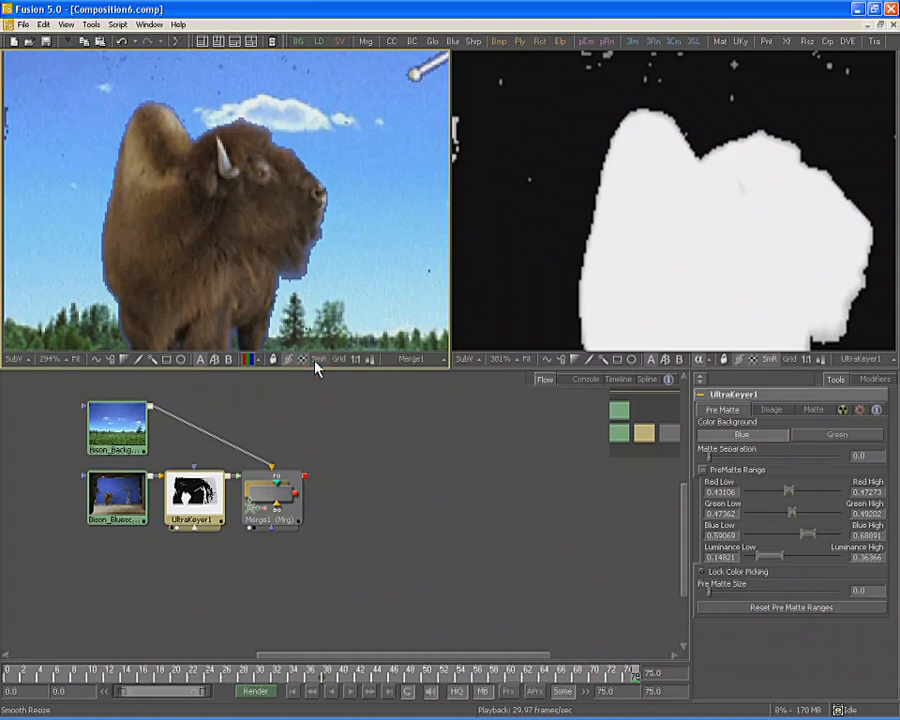
left_click(316, 362)
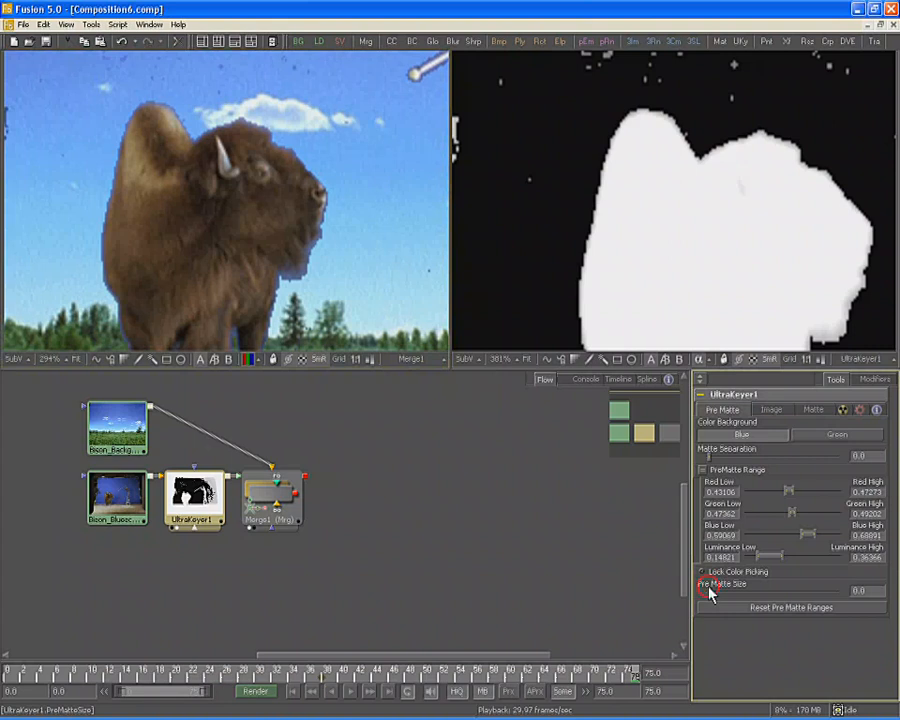
- Refine the pre-matte with a Matte Separation of 0.28176 and a Pre Matte Size of 0.55248, and lock color picking
left_click_drag(709, 591, 731, 590)
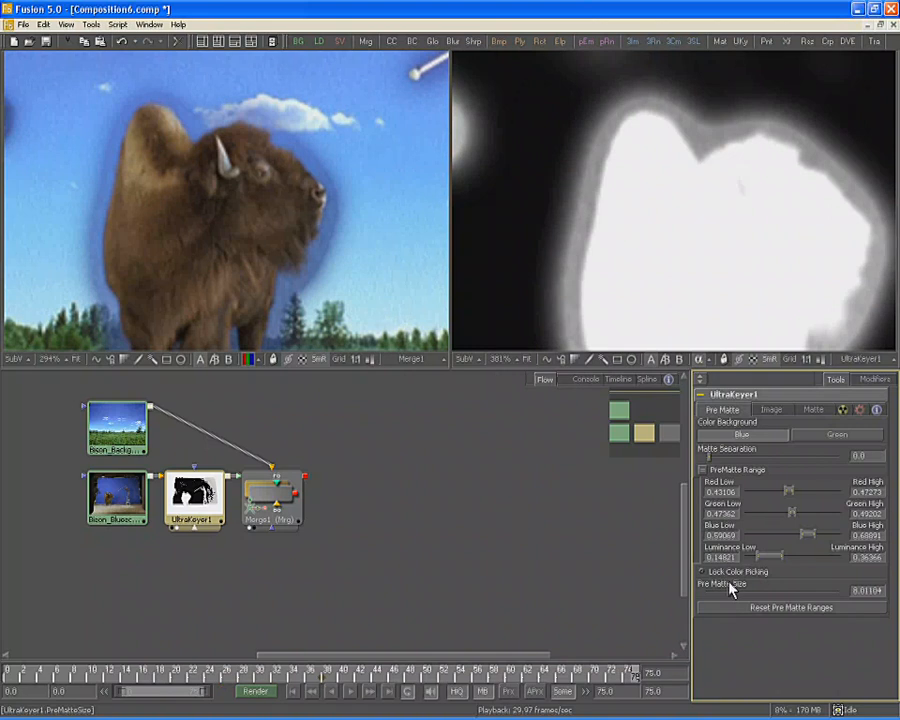
left_click_drag(731, 589, 713, 596)
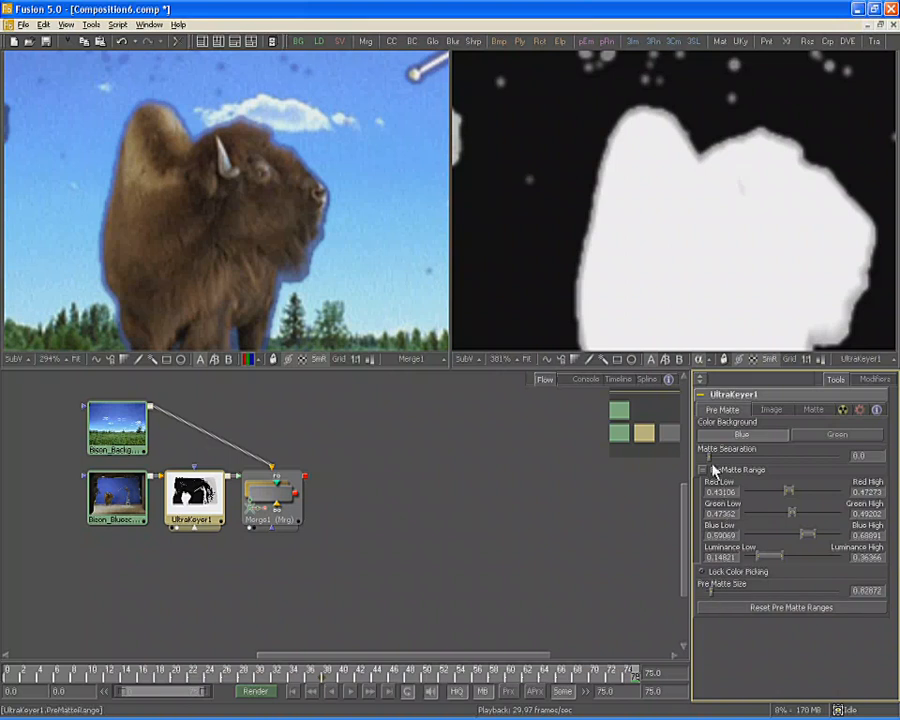
left_click_drag(708, 458, 745, 461)
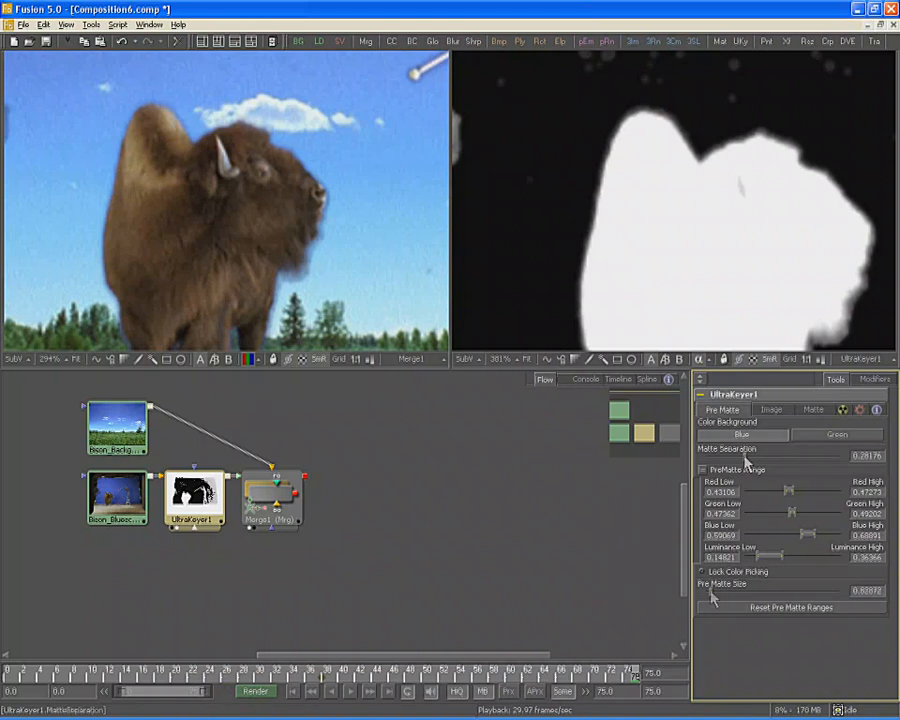
left_click_drag(712, 592, 710, 591)
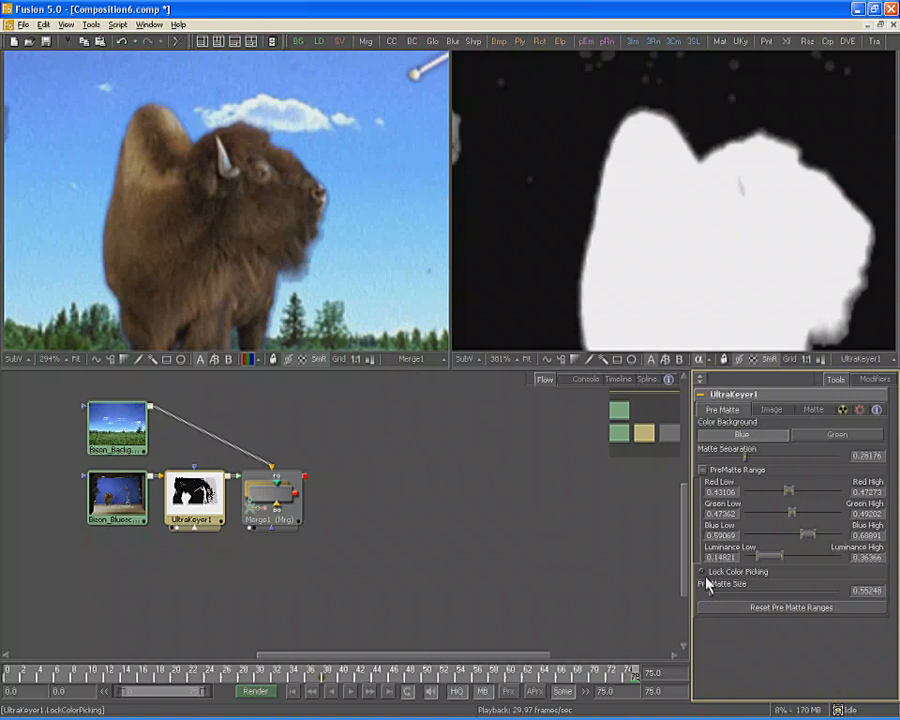
left_click(704, 573)
- Set the keyer's Spill Method to Burnt with Spill Suppression at 1.0, checking the bison's legs for blue spill
left_click(771, 410)
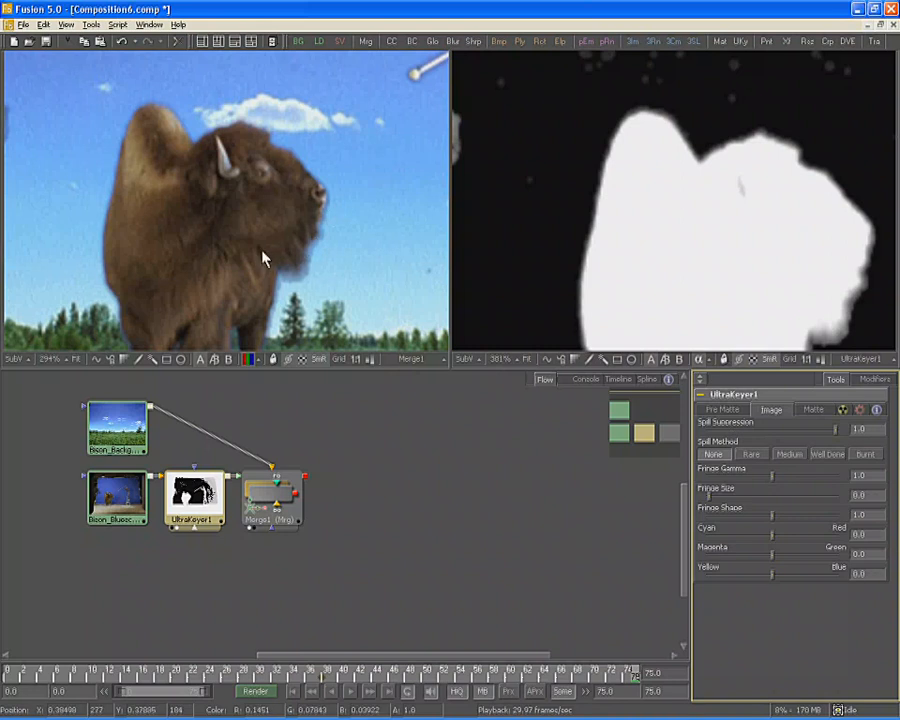
left_click_drag(238, 286, 225, 180)
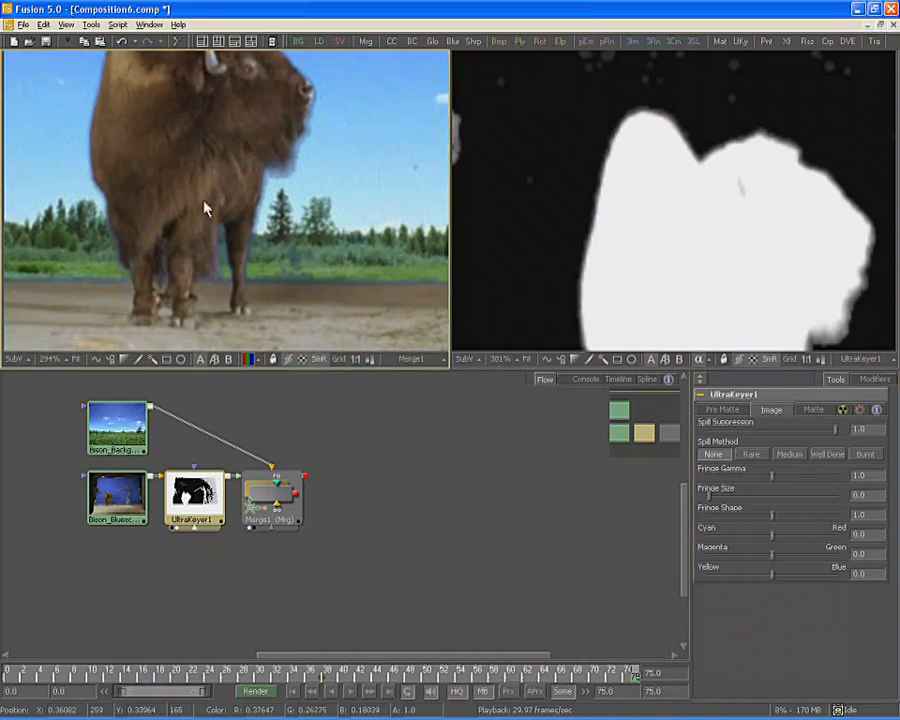
left_click(163, 227)
left_click_drag(163, 227, 254, 222)
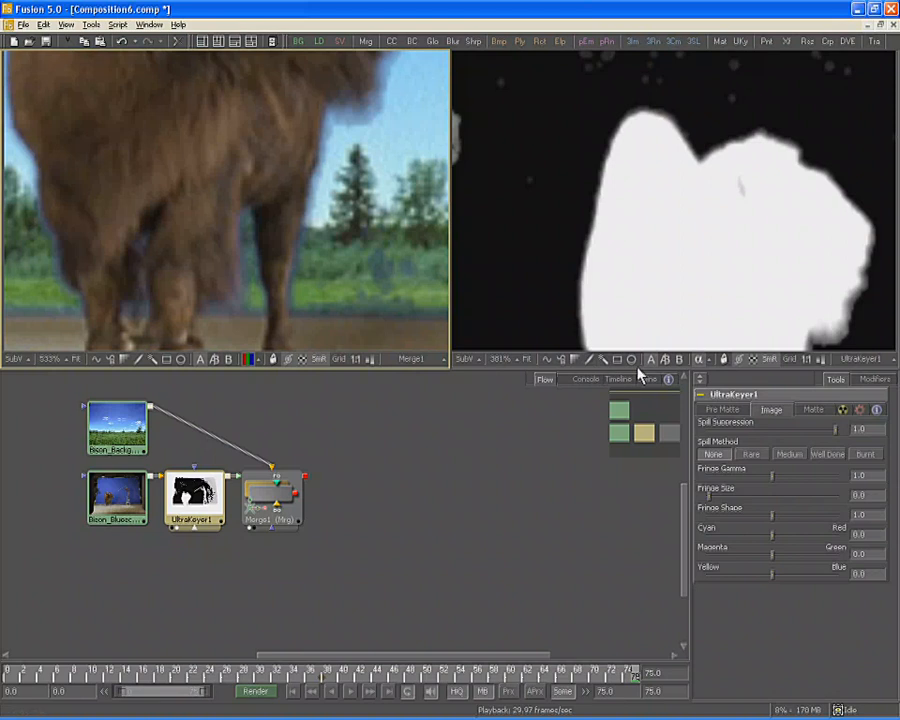
left_click(865, 455)
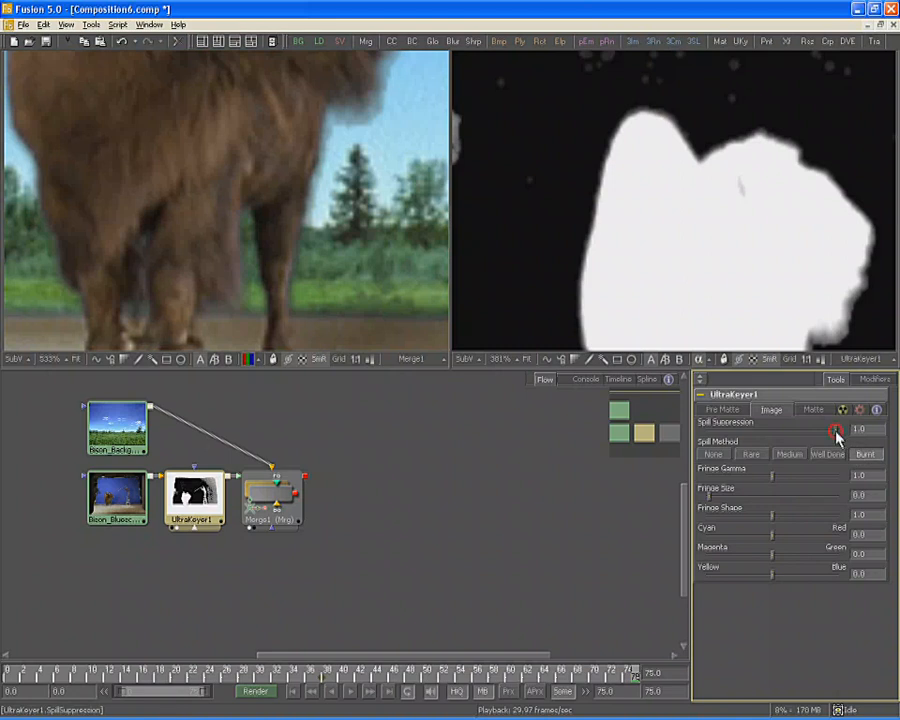
left_click_drag(838, 437, 896, 437)
- Set the Fringe Gamma to 1.87912, judging the fringe along the bison's hump and head
left_click_drag(323, 156, 147, 201)
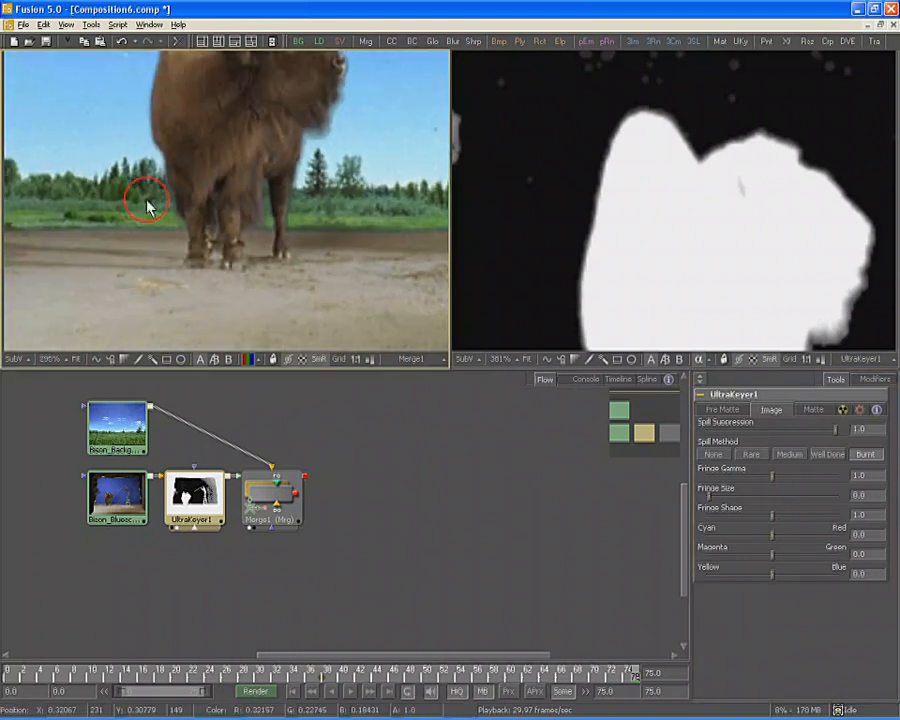
left_click_drag(271, 177, 230, 264)
left_click_drag(165, 83, 353, 150)
left_click_drag(246, 141, 238, 231)
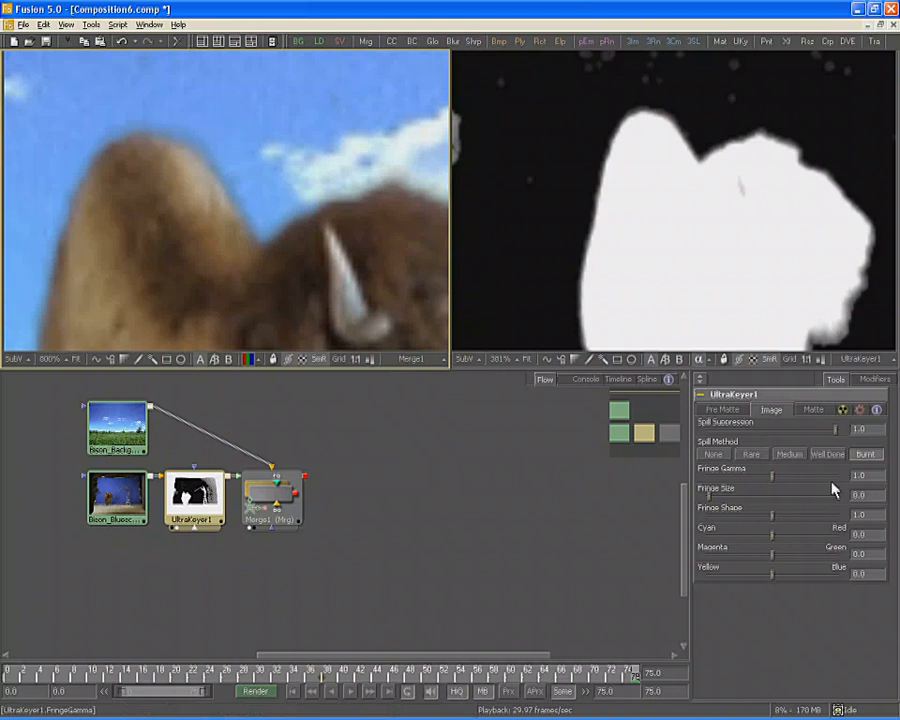
left_click_drag(770, 477, 781, 483)
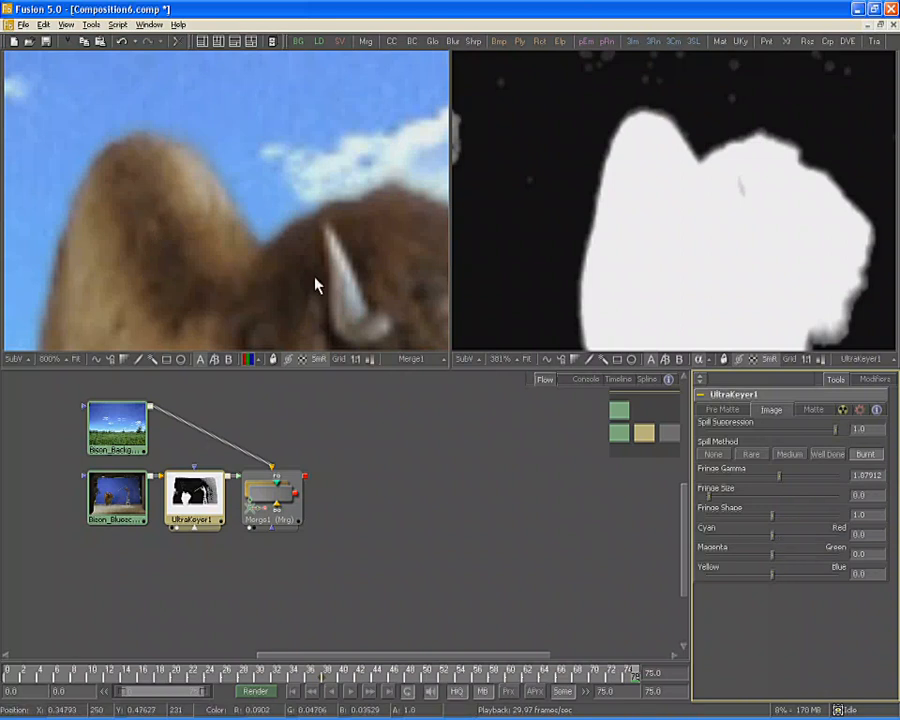
- Shift the fringe color fully toward green with a Magenta/Green value of 0.5, and fit the images in both viewers
left_click_drag(301, 288, 222, 147)
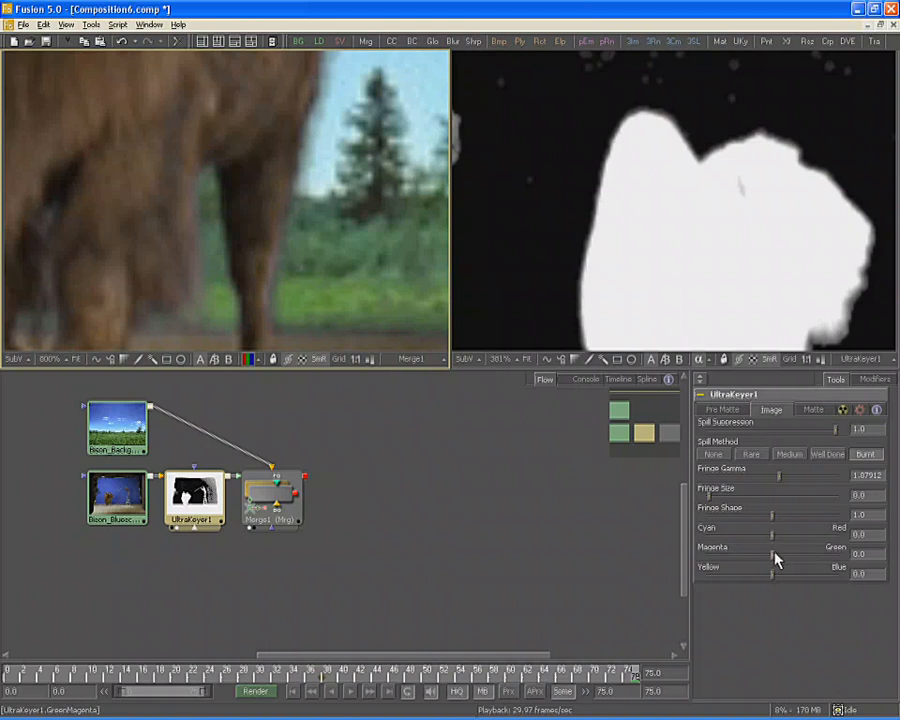
left_click_drag(772, 553, 840, 551)
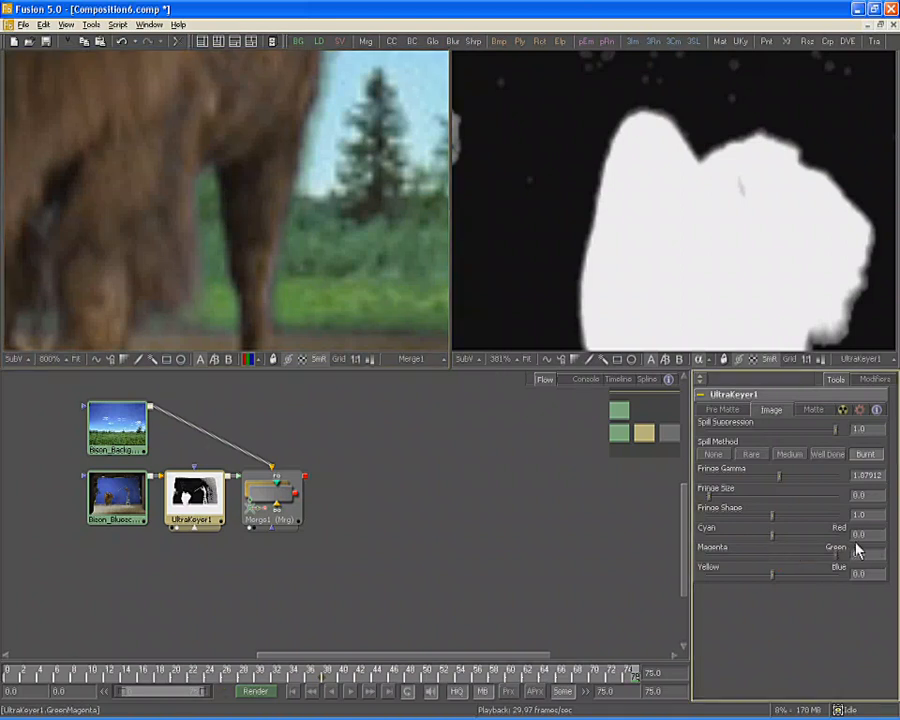
left_click_drag(245, 301, 237, 128)
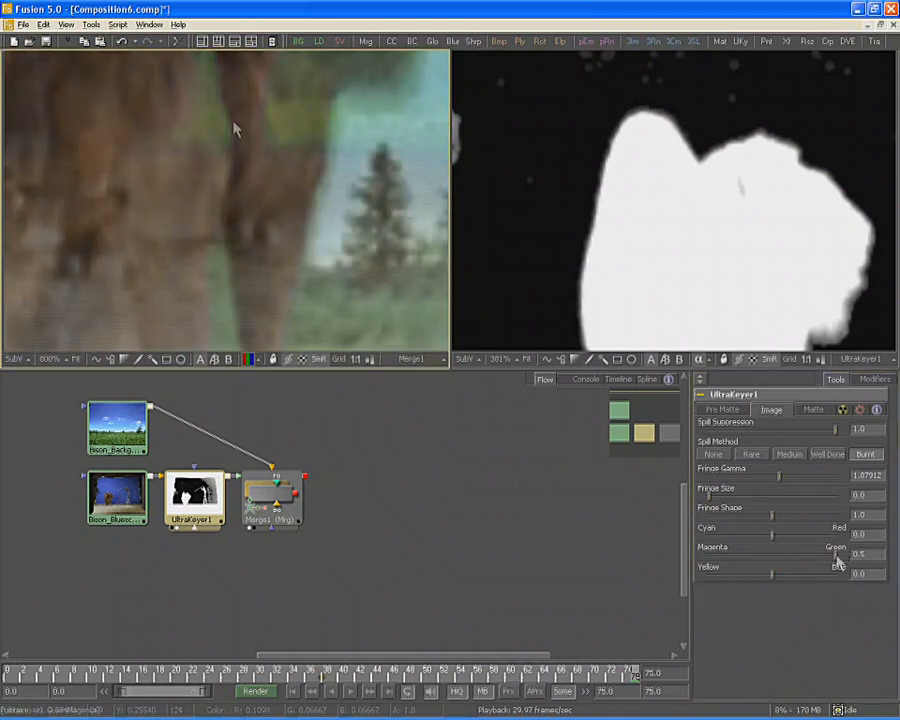
key("ctrl+f")
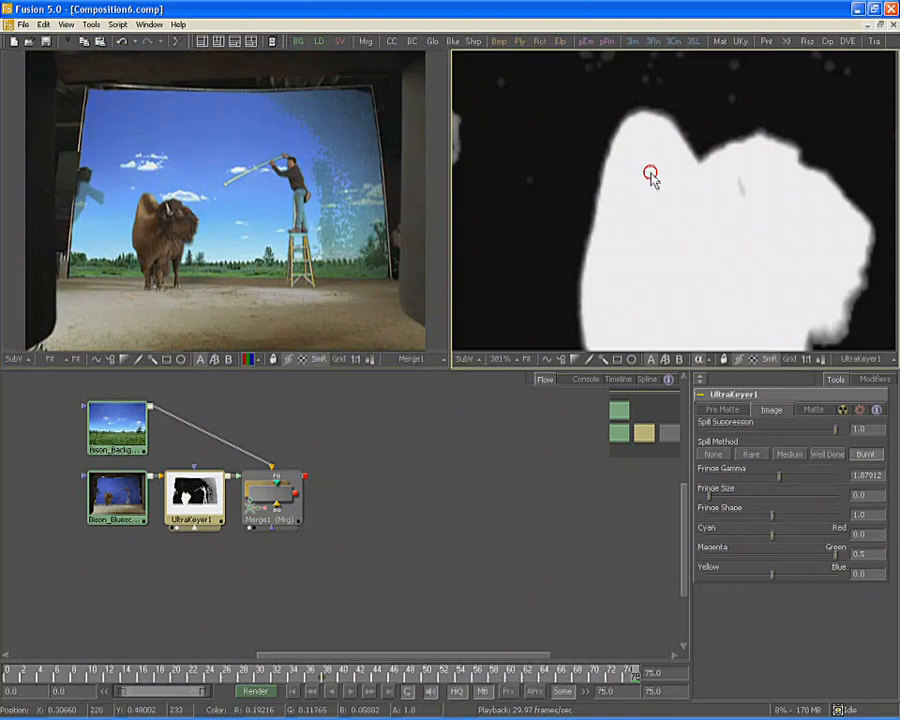
key("ctrl+f")
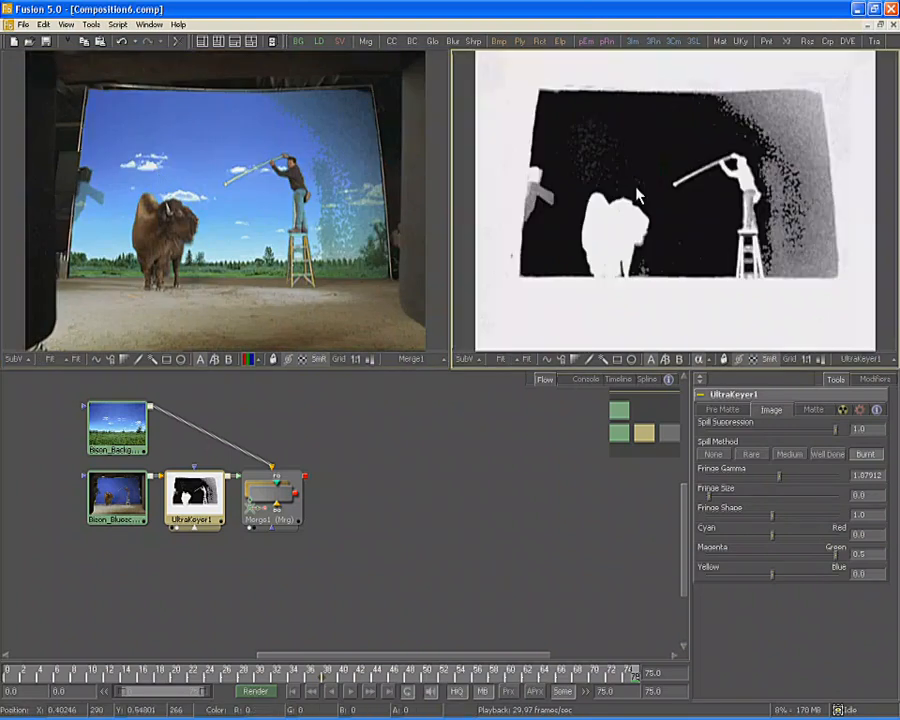
- Set the Matte Blur to 0.11049, and try a Matte Contract/Expand of -0.5 before undoing it
left_click(819, 409)
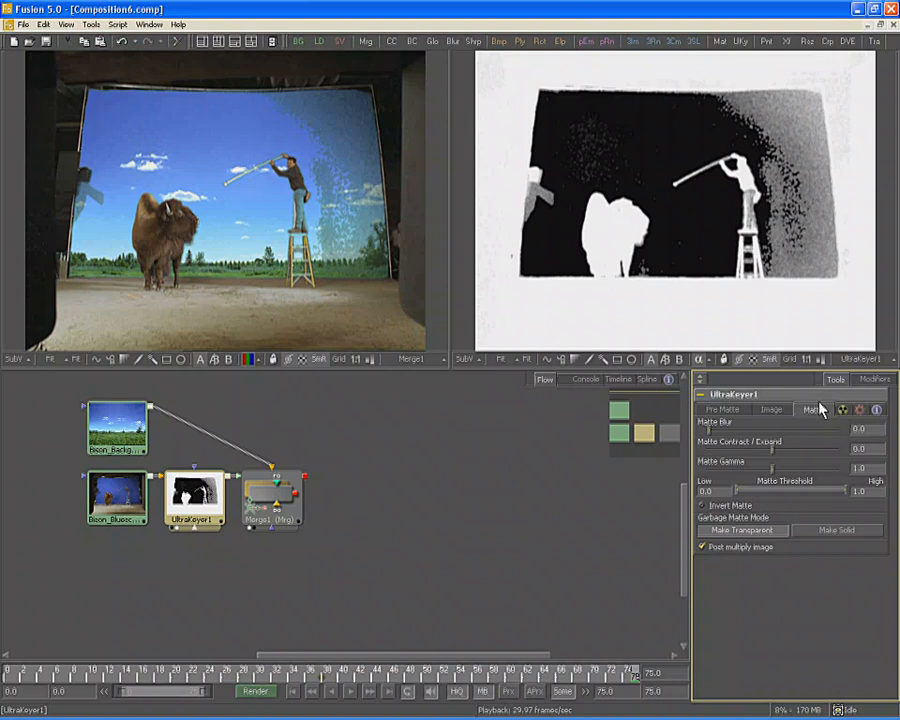
left_click(716, 430)
mouse_move(716, 432)
left_mouse_down()
mouse_move(763, 432)
mouse_move(685, 430)
mouse_move(711, 430)
mouse_move(710, 440)
left_mouse_up()
left_click(711, 432)
left_click_drag(773, 455, 740, 456)
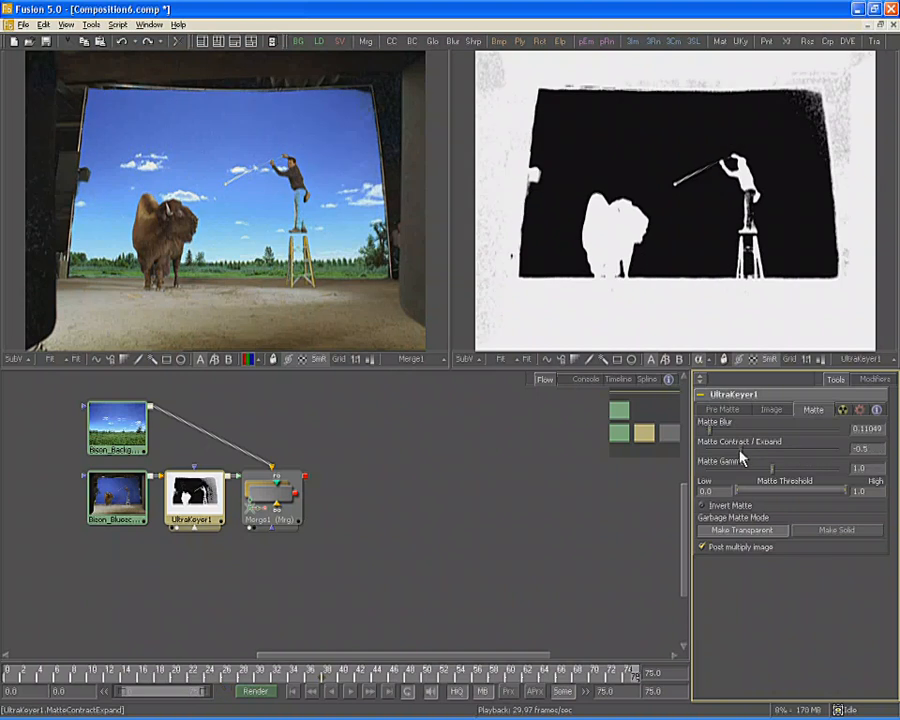
key("ctrl+z")
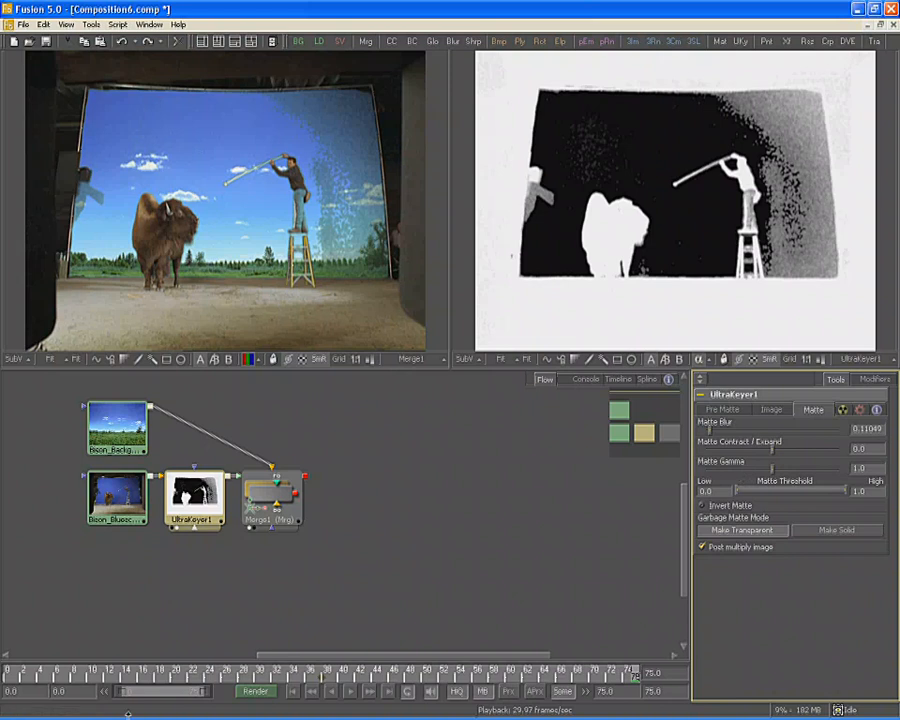
- Go to frame 0, move the merge further along the flow, and add a polyline mask to the Ultra Keyer
left_click(4, 676)
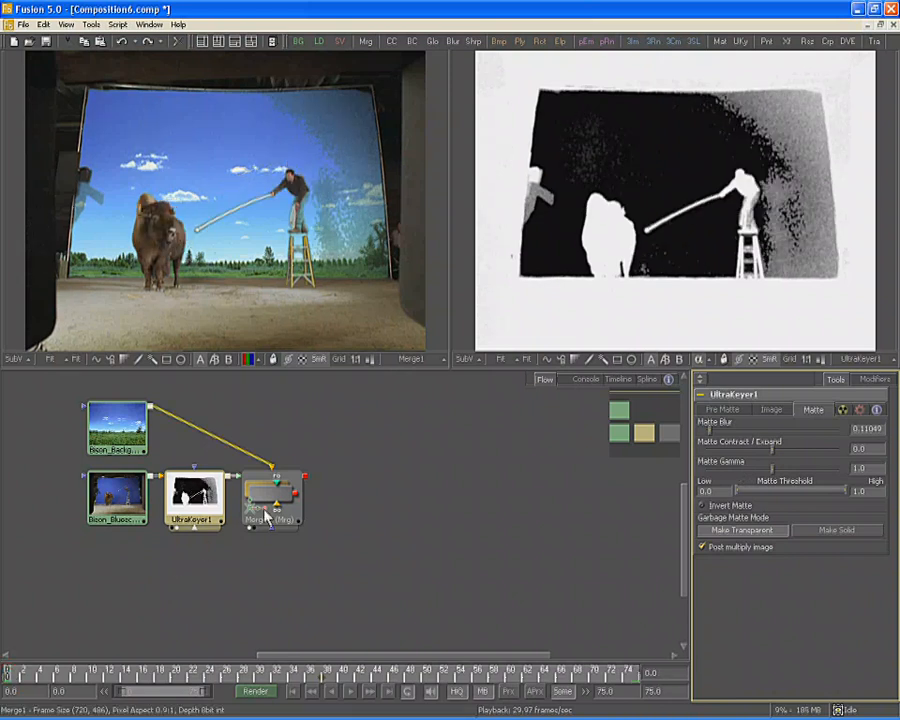
left_click_drag(268, 515, 383, 518)
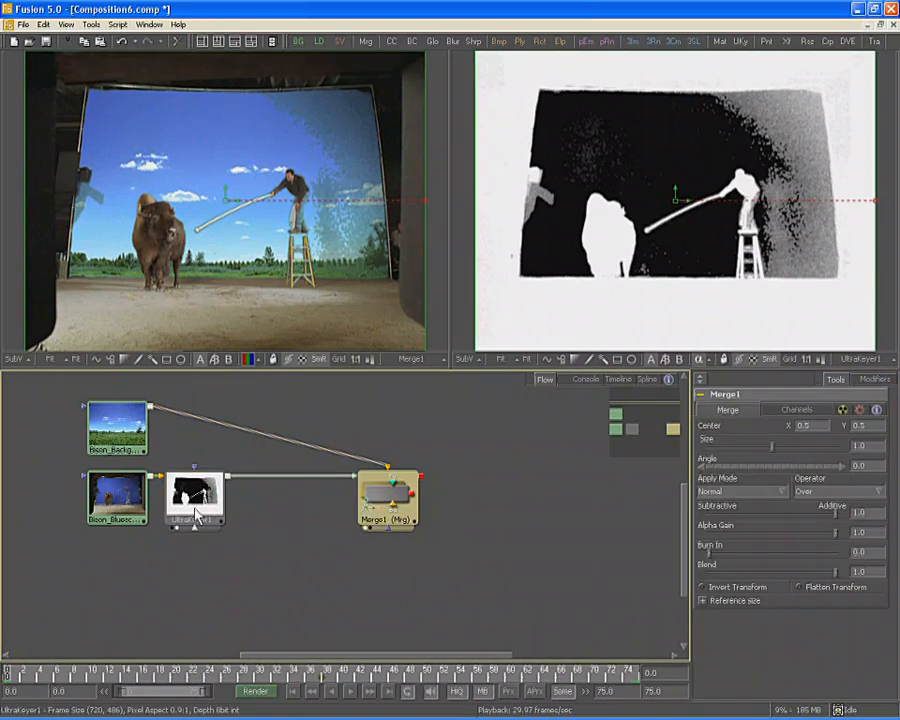
left_click(197, 513)
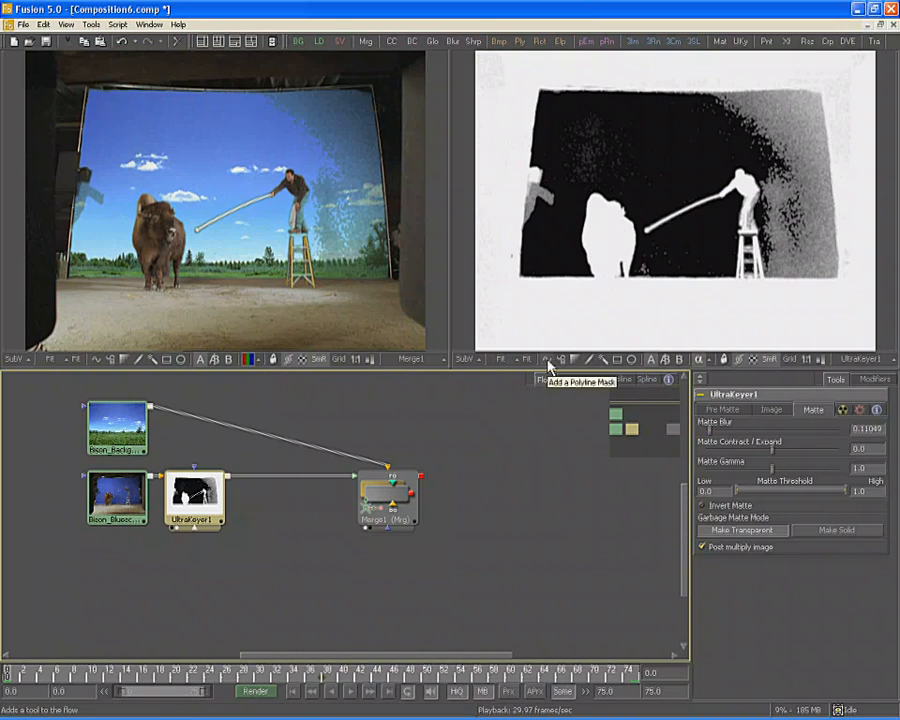
left_click(549, 366)
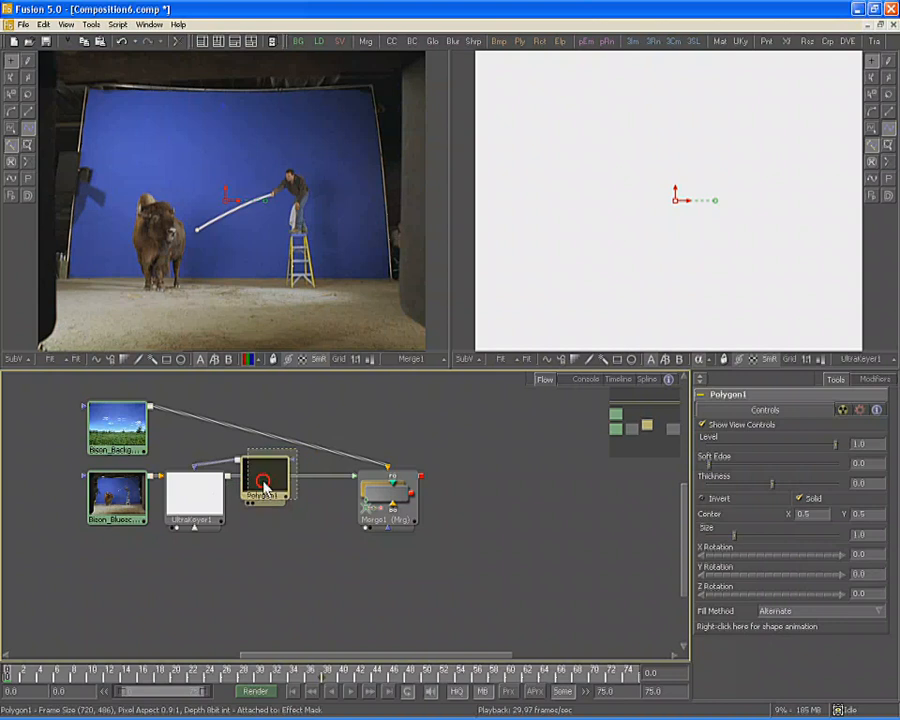
- Place the polygon below the Ultra Keyer, connected to its garbage matte input, and draw a closed outline around the bison
left_click_drag(264, 482, 195, 592)
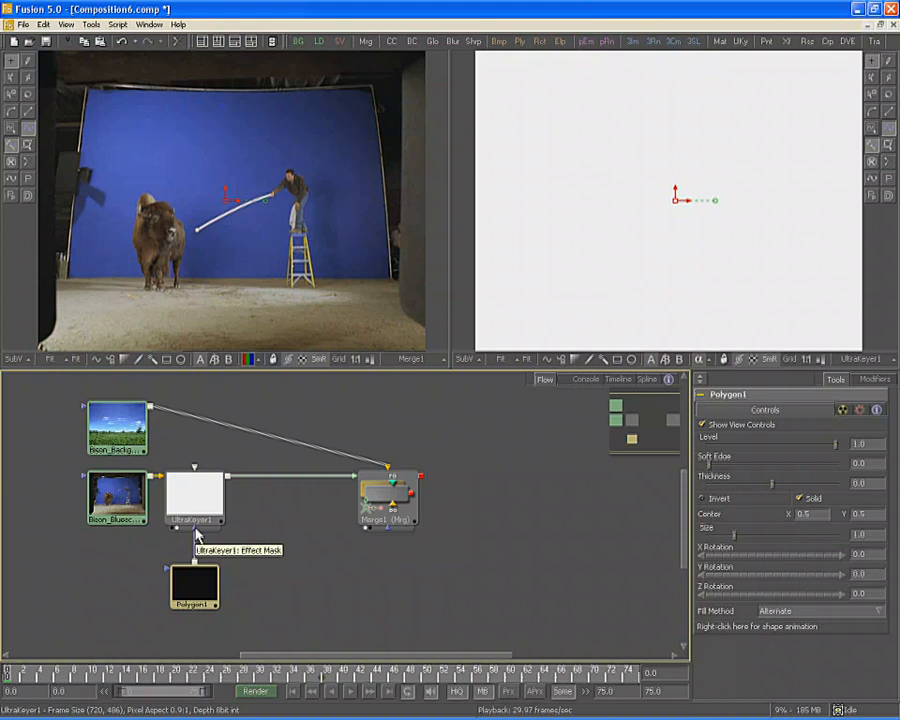
left_click_drag(196, 532, 197, 478)
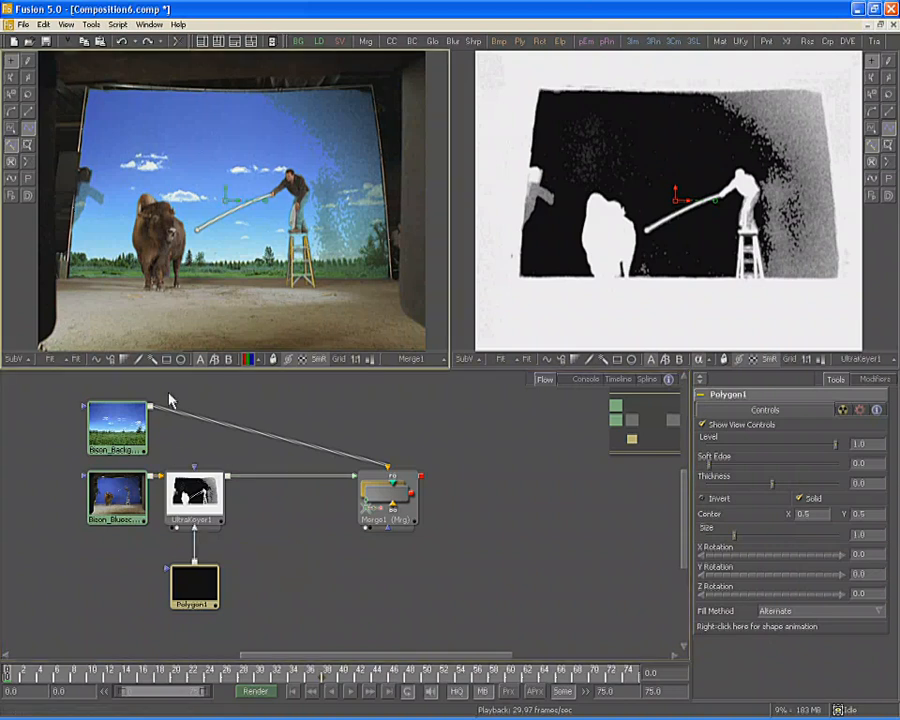
left_click(137, 178)
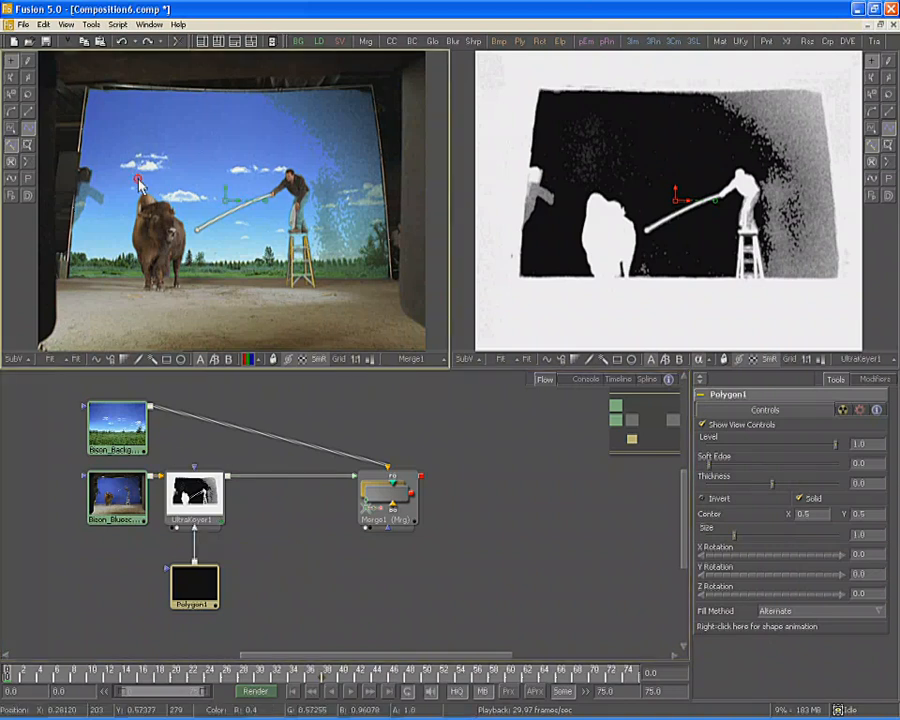
left_click(121, 241)
left_click(135, 291)
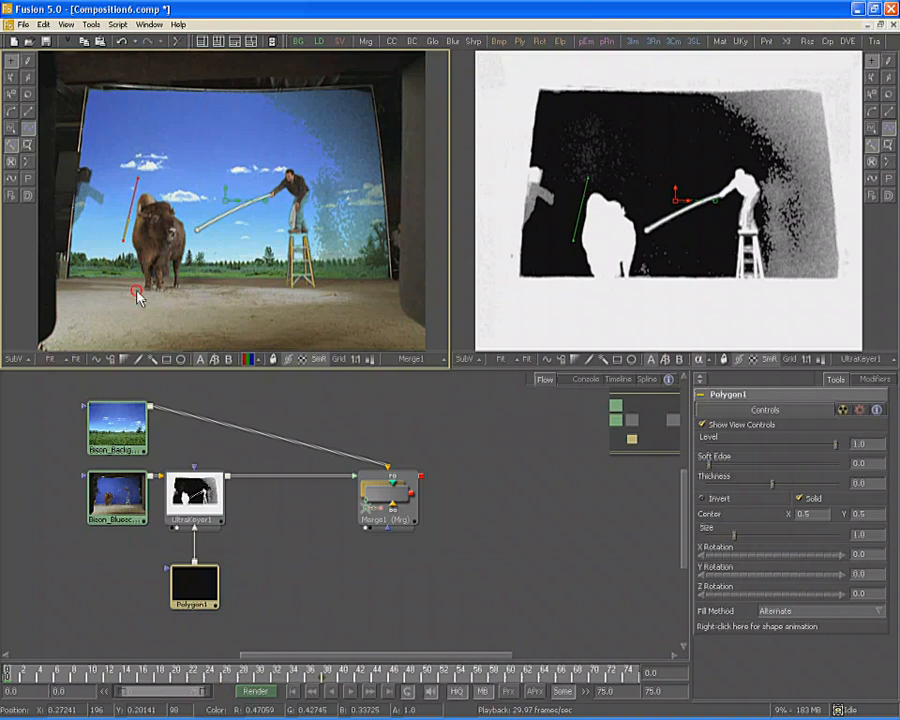
left_click(167, 293)
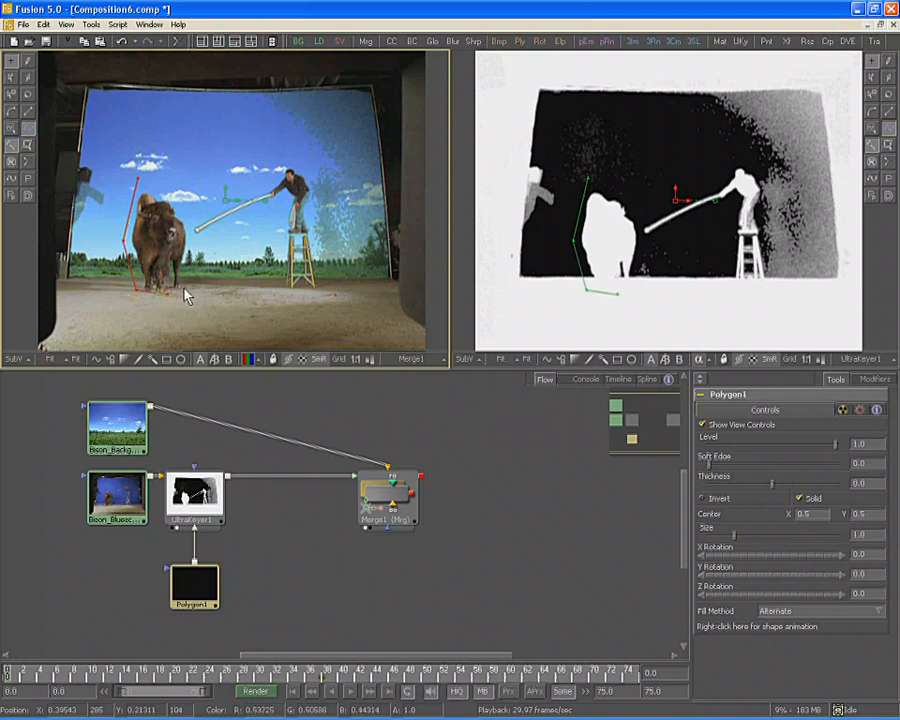
left_click(183, 289)
left_click(187, 248)
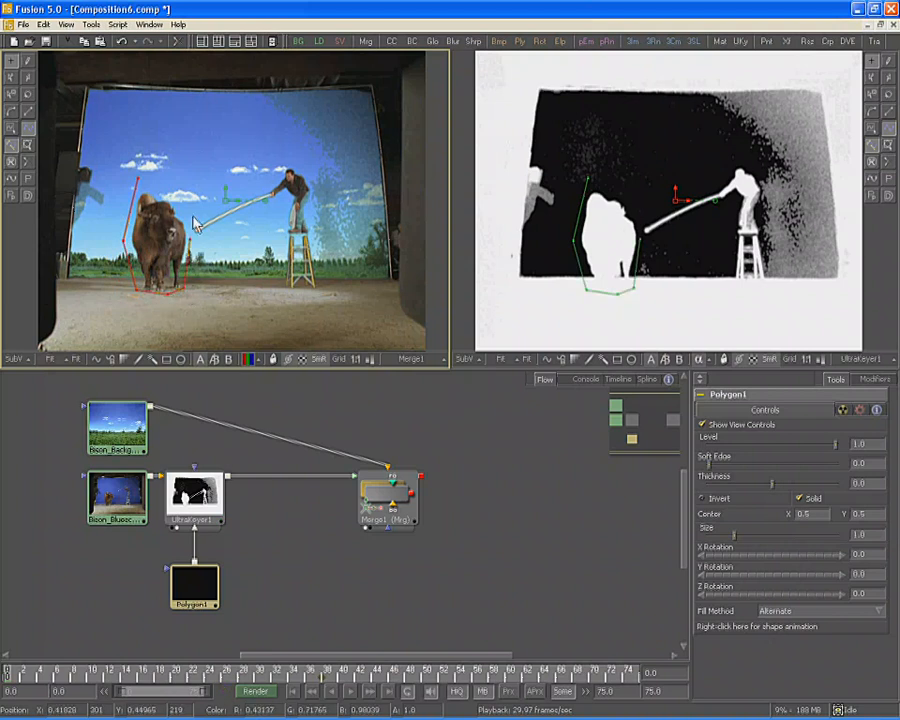
left_click(185, 205)
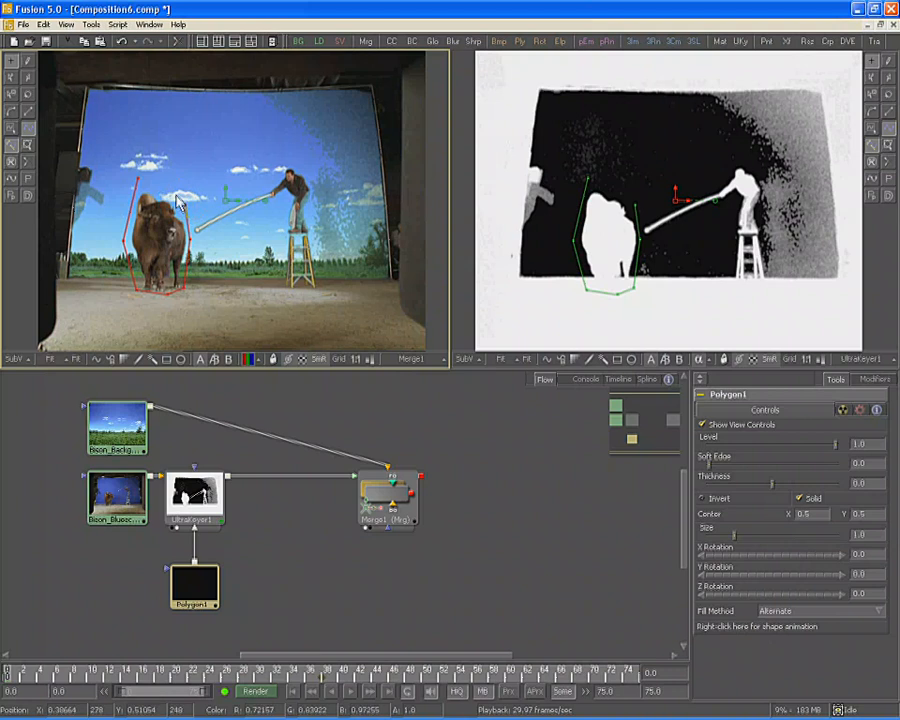
left_click(140, 183)
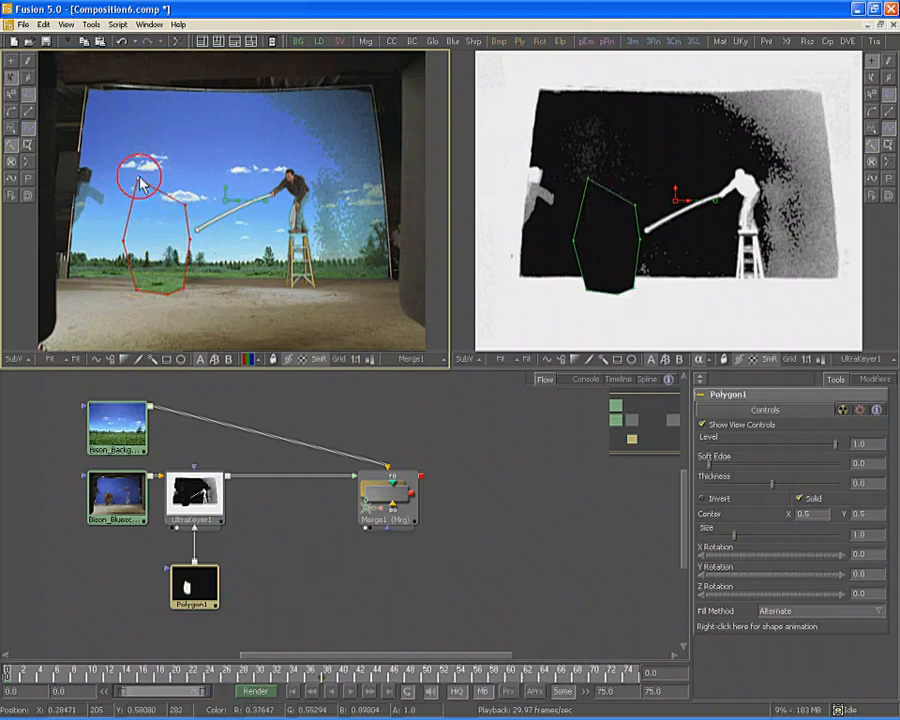
- Try the Make Solid garbage matte mode on the Ultra Keyer, and return it to Make Transparent
left_click(195, 503)
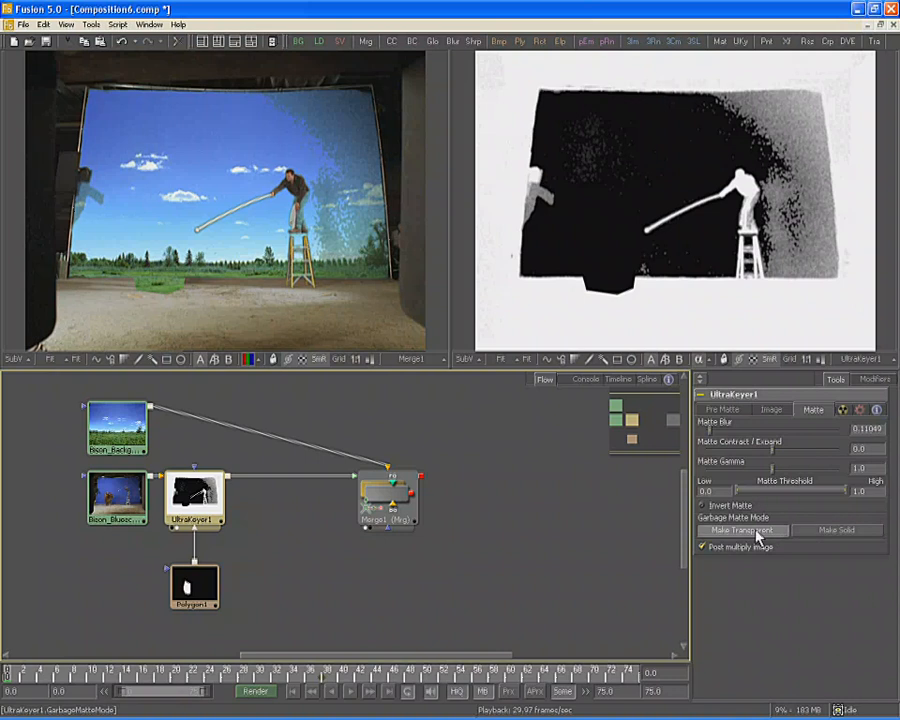
left_click(813, 530)
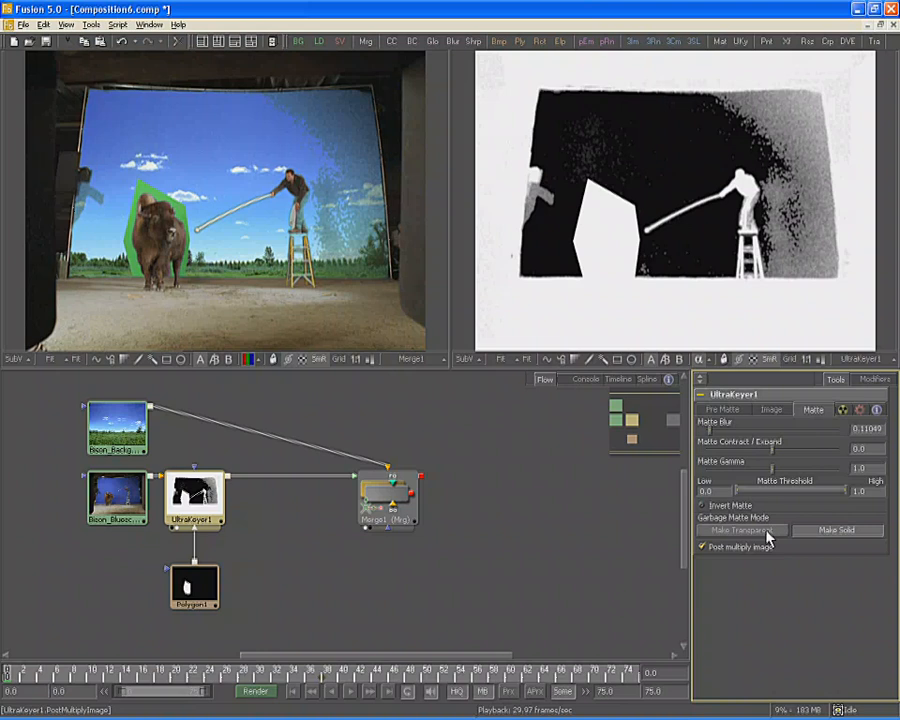
left_click(766, 538)
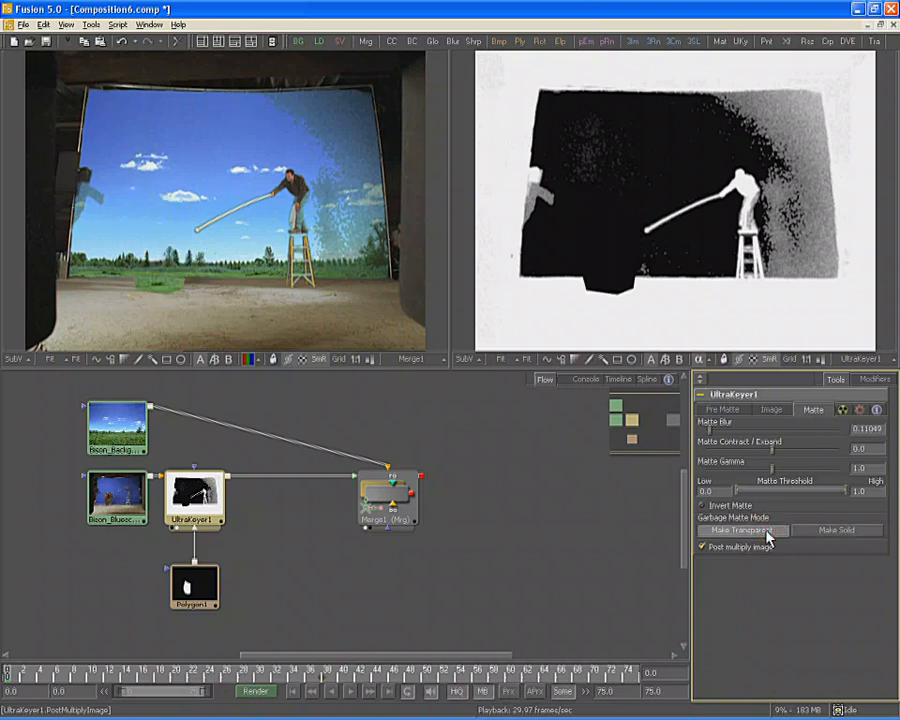
- Invert the polygon garbage mask
left_click(198, 588)
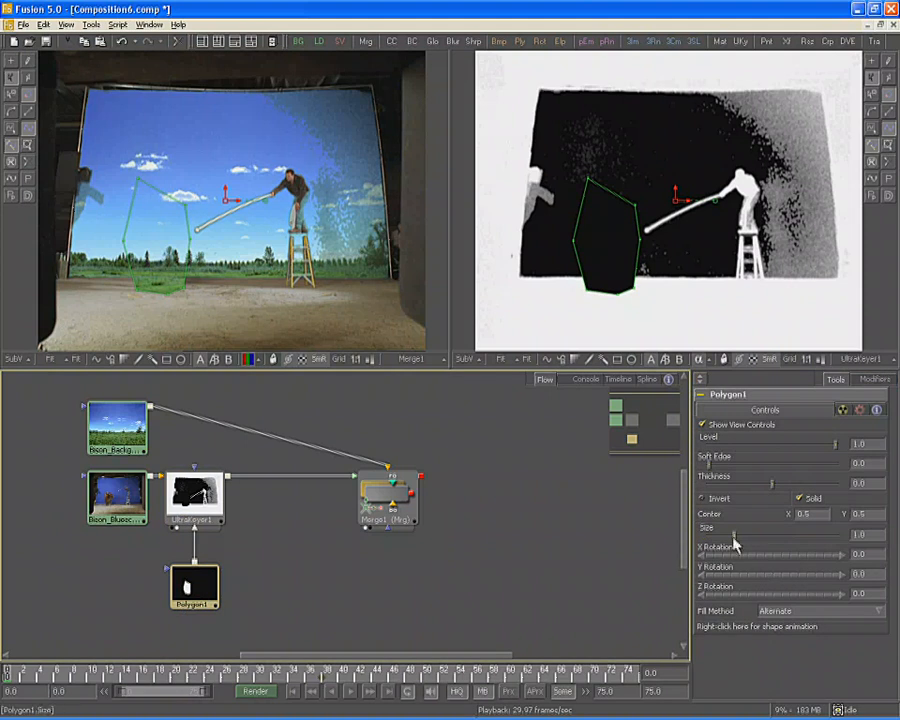
left_click(705, 499)
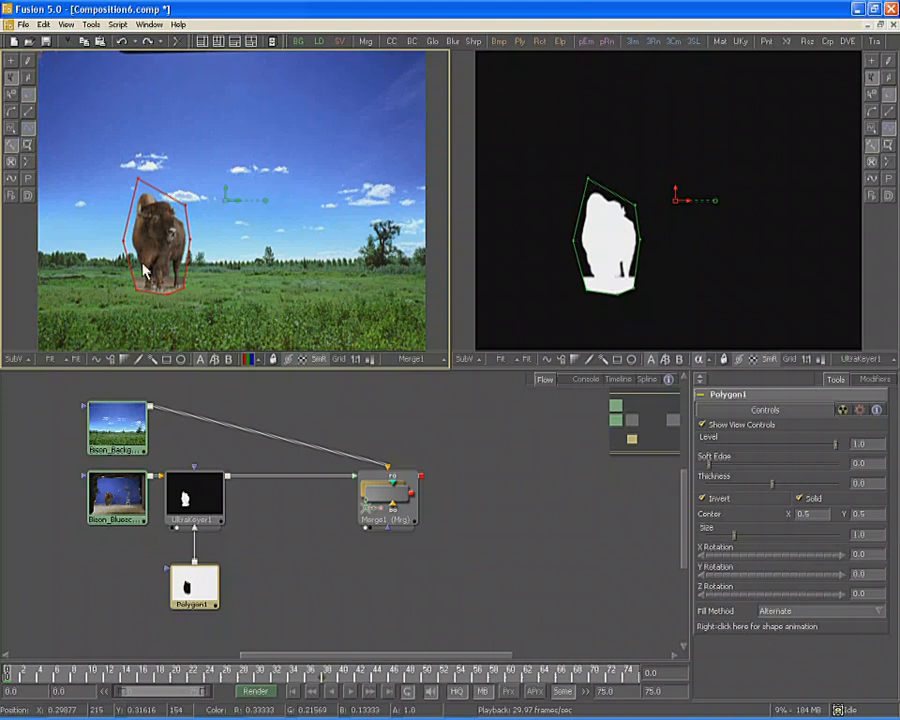
- Reshape the lower mask outline with extra points closely around the bison's legs and hooves, and set its Soft Edge to 0.00441
scroll(358, 222, "up", 4)
scroll(358, 222, "up", 5)
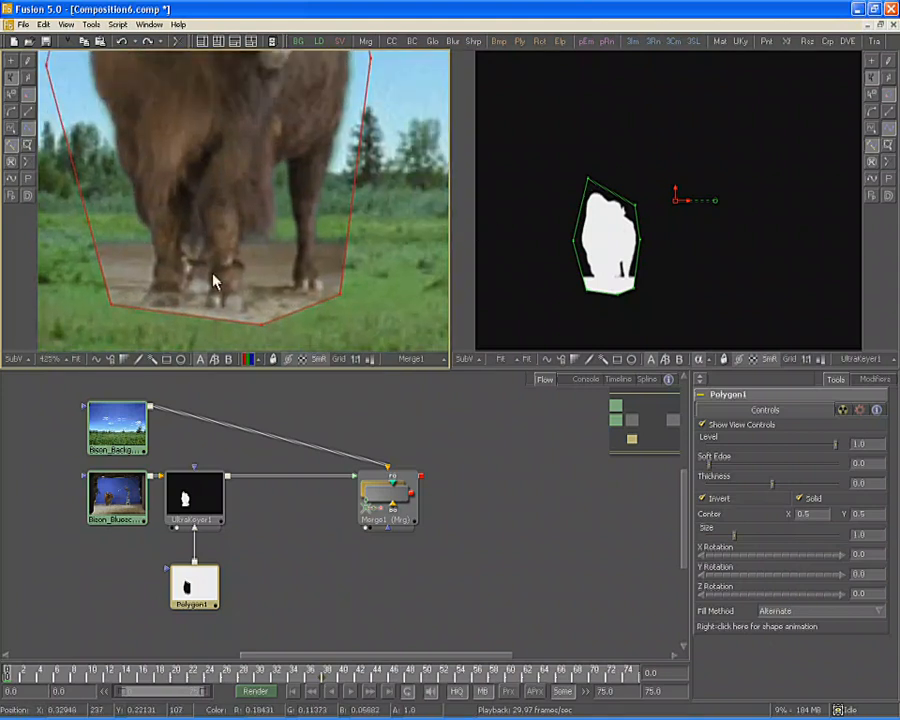
left_click_drag(108, 247, 147, 238)
left_click_drag(120, 298, 189, 298)
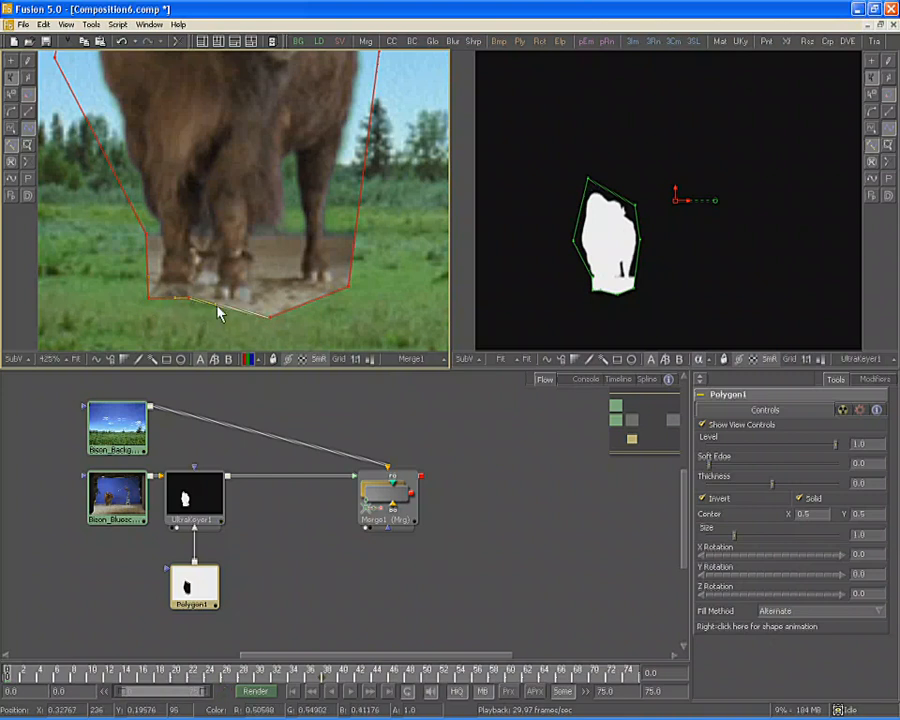
left_click_drag(271, 317, 234, 291)
left_click_drag(219, 312, 208, 308)
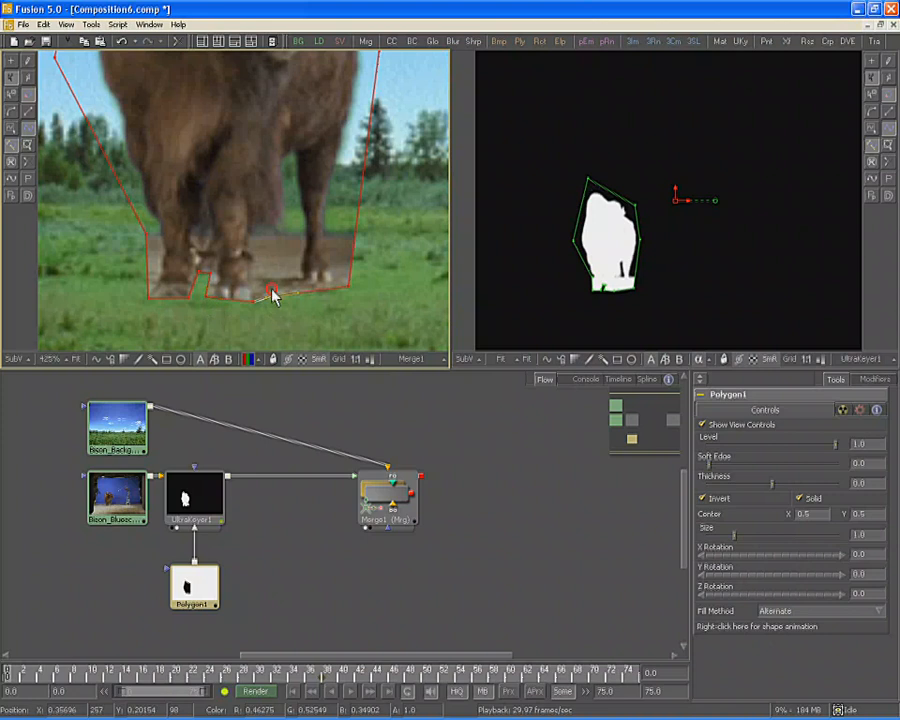
left_click_drag(269, 296, 338, 287)
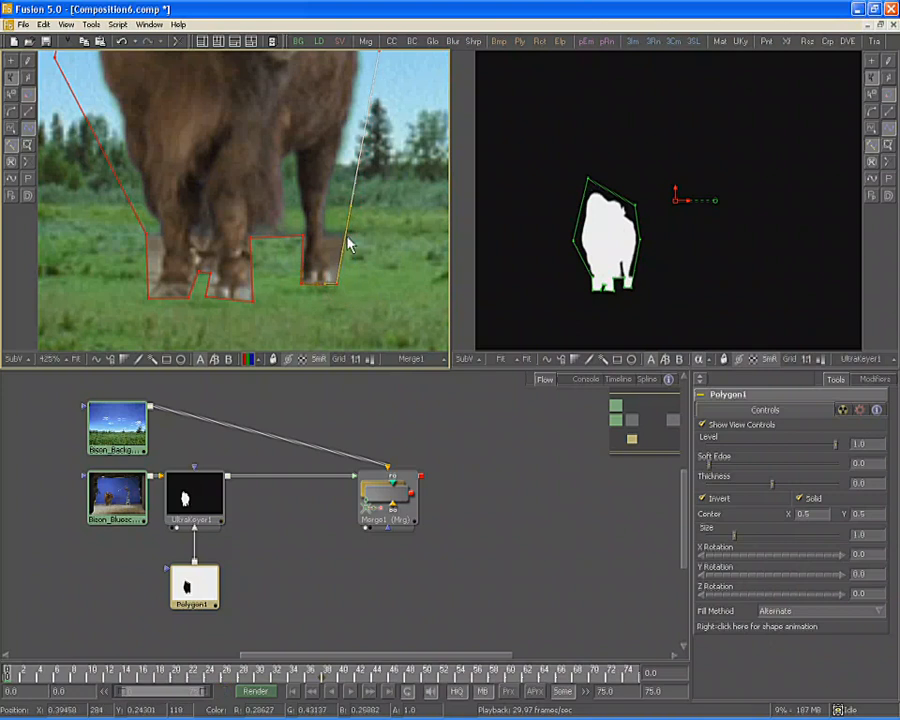
left_click_drag(349, 243, 329, 243)
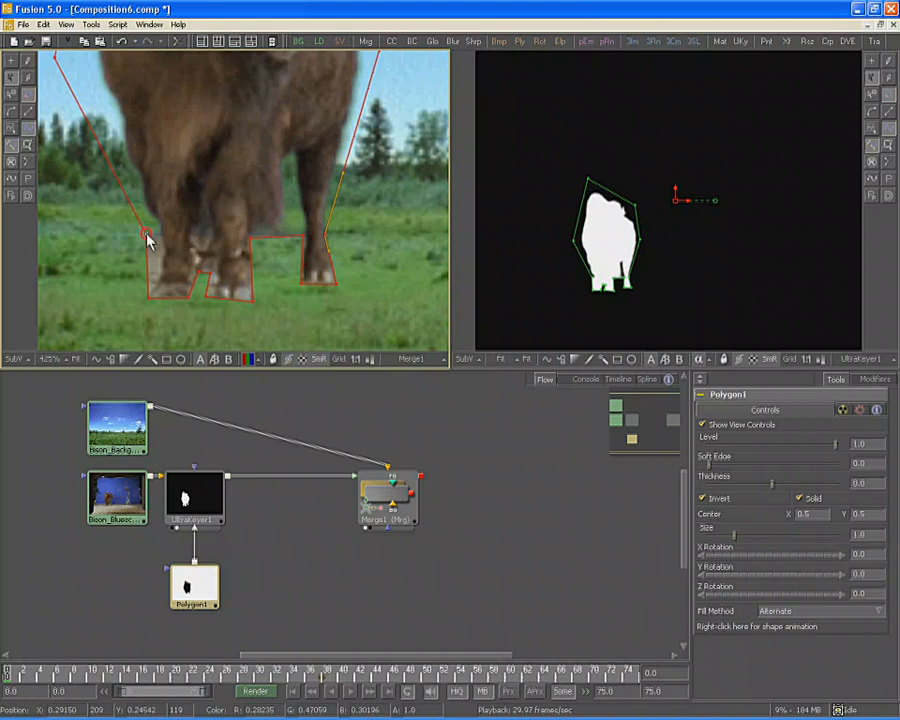
left_click_drag(147, 237, 159, 237)
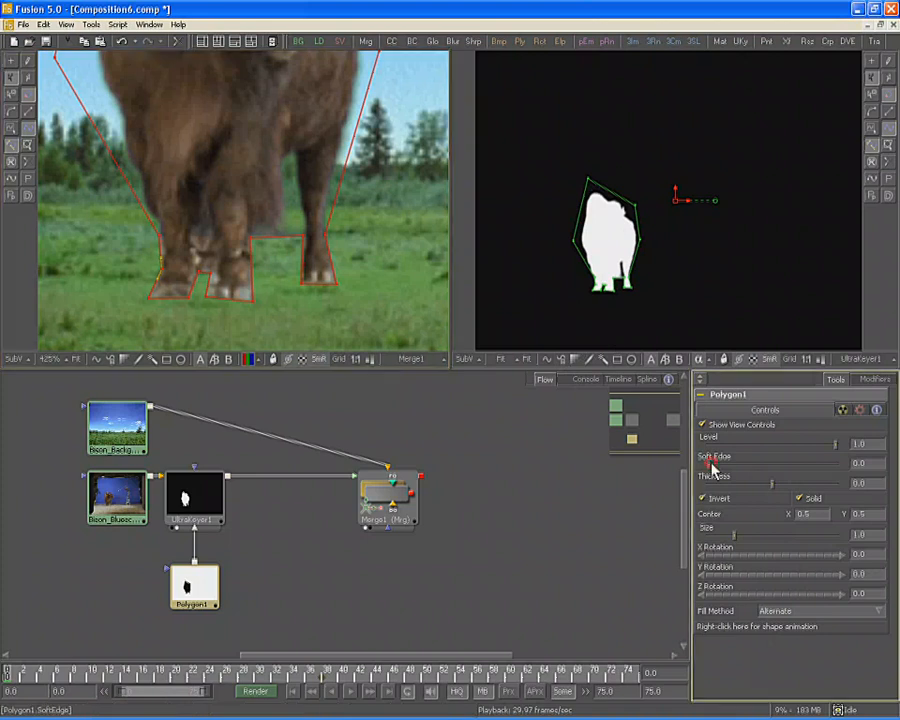
left_click_drag(713, 467, 716, 468)
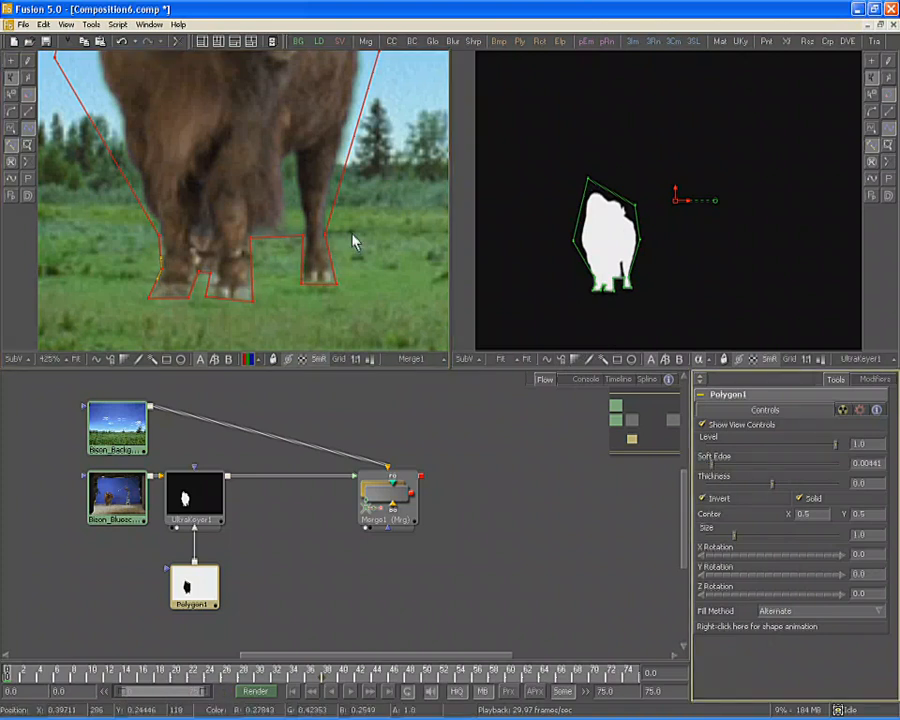
key("ctrl+f")
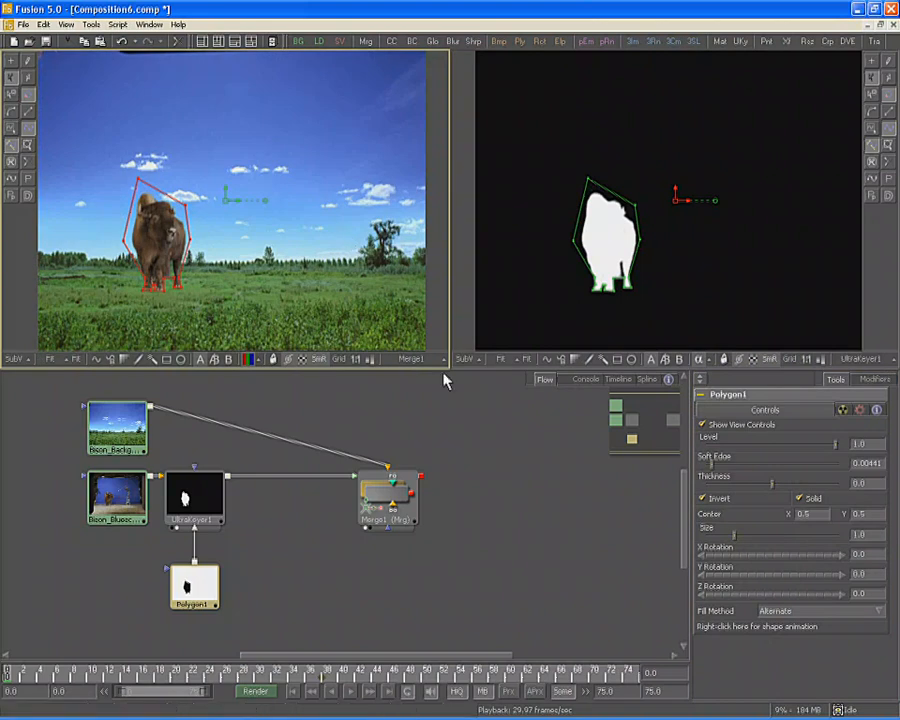
- At frame 40, view the bluescreen source beside the composite and widen the mask outline around the bison's turned head and muzzle
left_click_drag(278, 674, 345, 680)
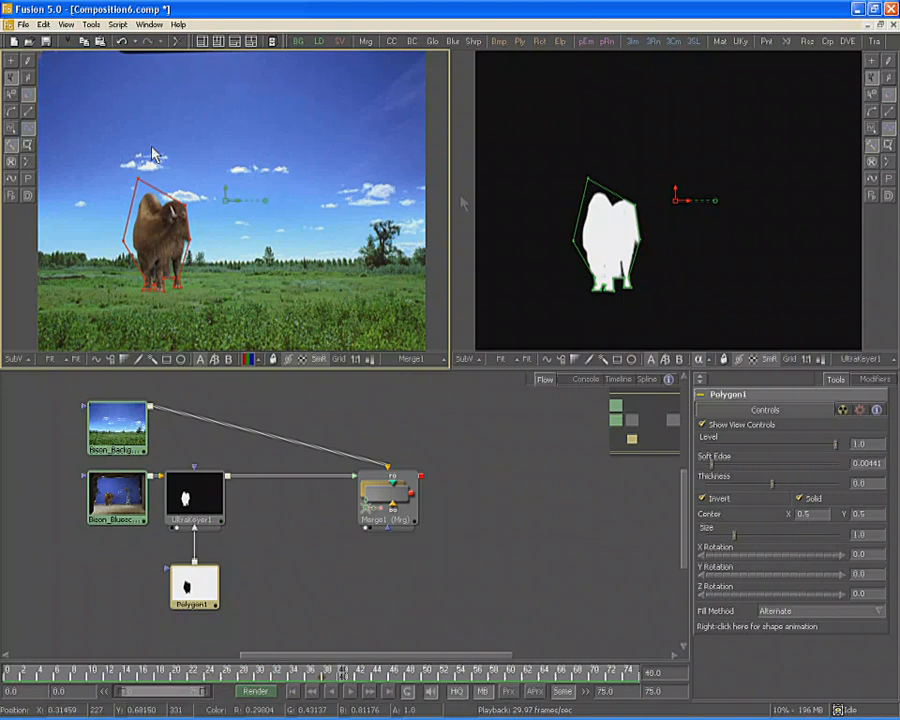
left_click(700, 364)
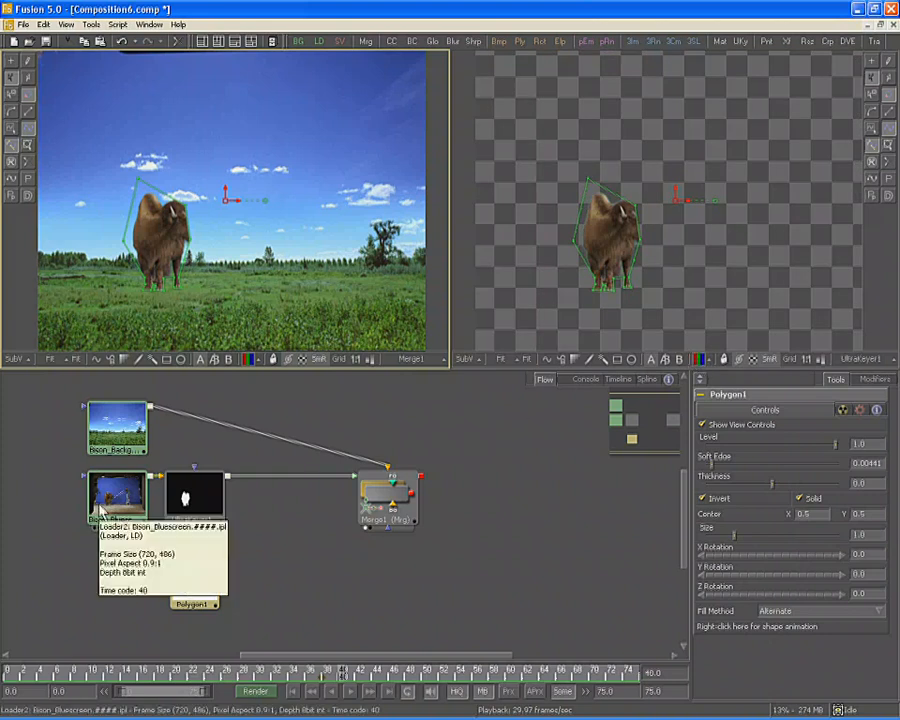
left_click_drag(101, 510, 695, 245)
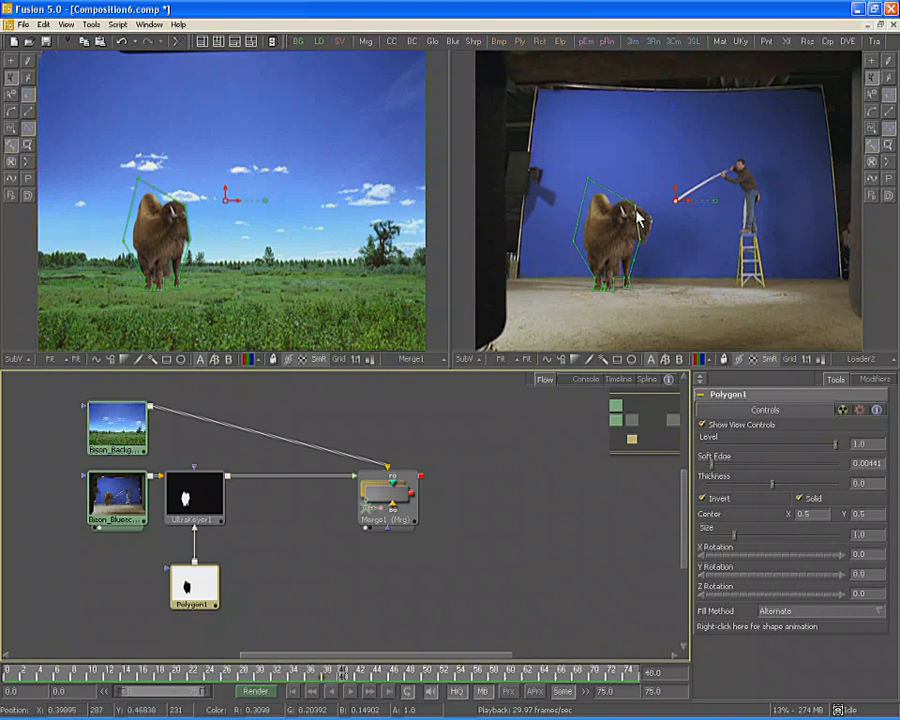
scroll(630, 230, "up", 5)
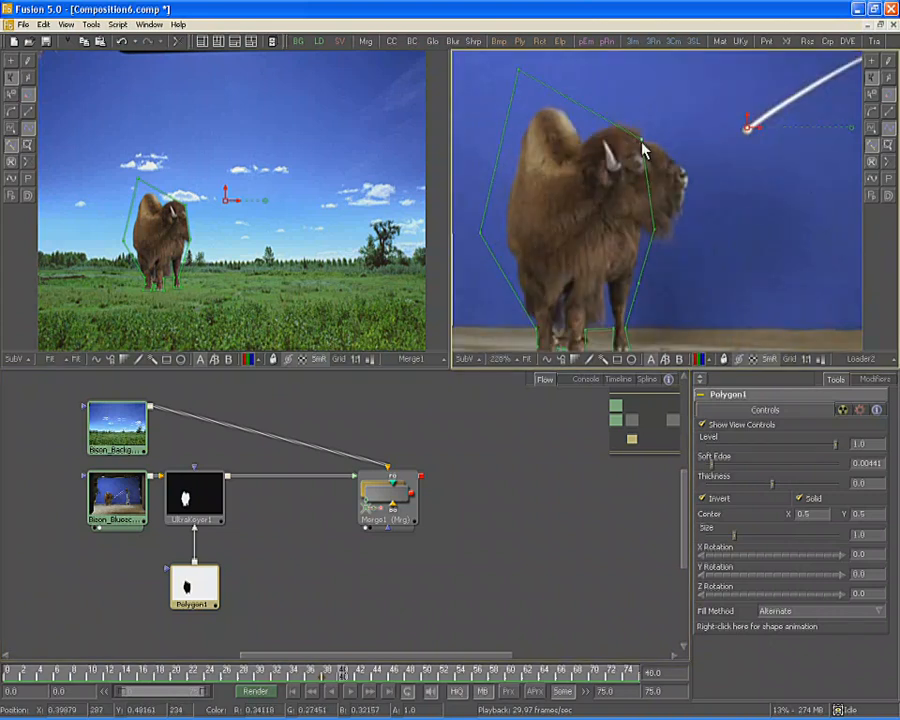
left_click_drag(642, 150, 704, 145)
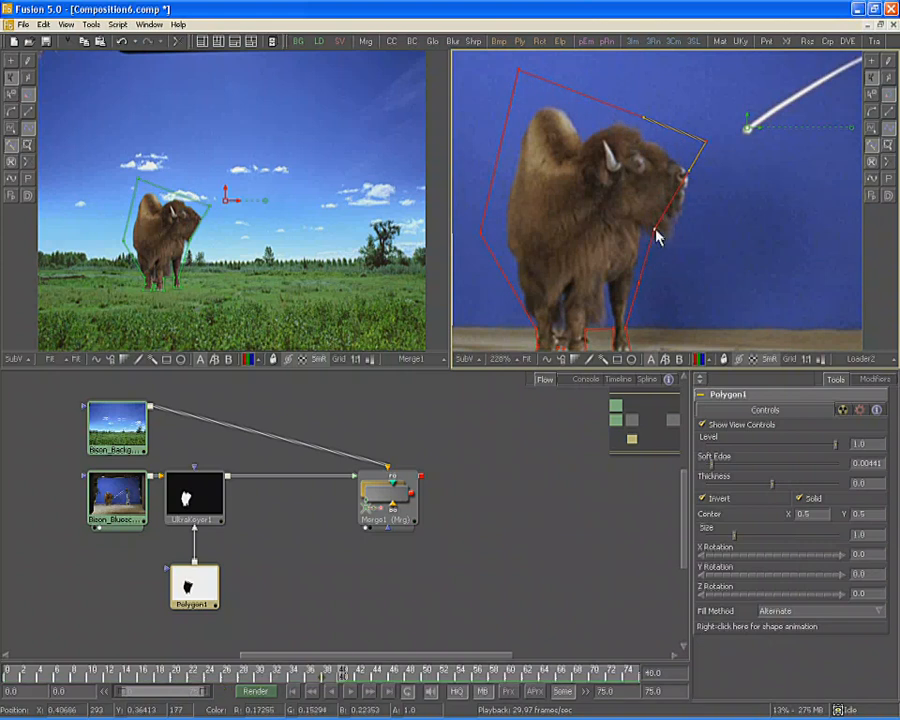
left_click_drag(656, 235, 688, 233)
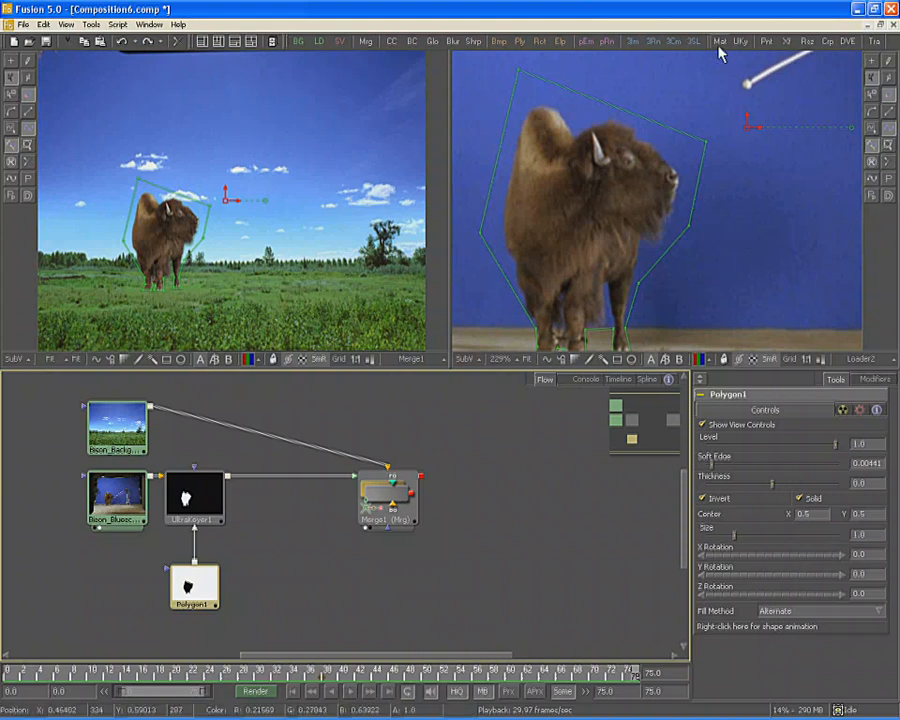
- Insert a Matte Control tool between the Ultra Keyer and the merge, and detach the polygon mask from the Ultra Keyer
left_click_drag(720, 41, 285, 482)
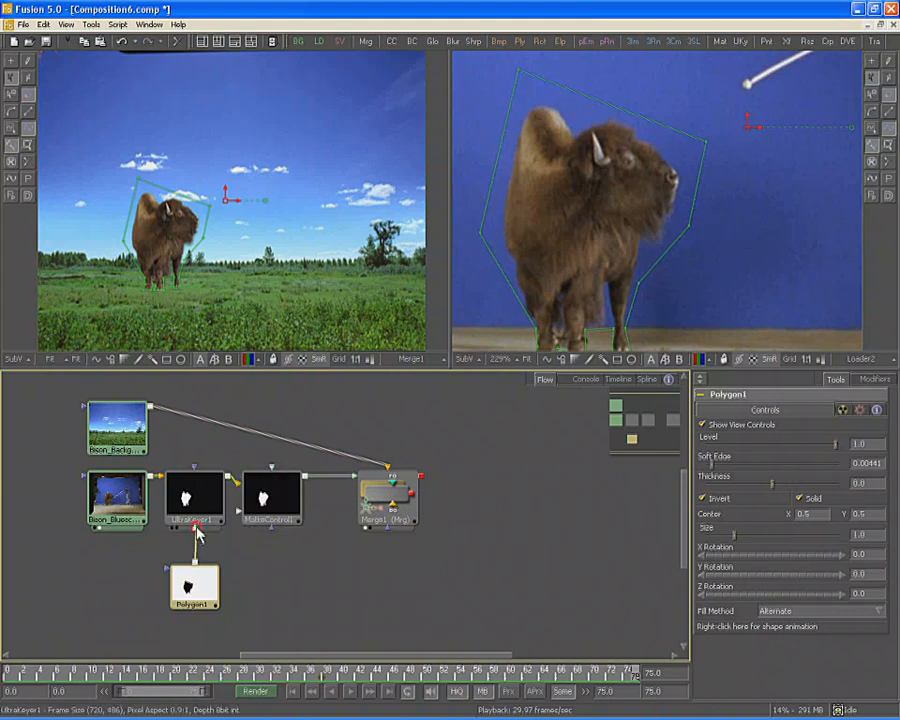
mouse_move(197, 532)
left_mouse_down()
mouse_move(311, 476)
mouse_move(325, 458)
mouse_move(242, 490)
mouse_move(239, 520)
mouse_move(221, 538)
mouse_move(197, 528)
left_mouse_up()
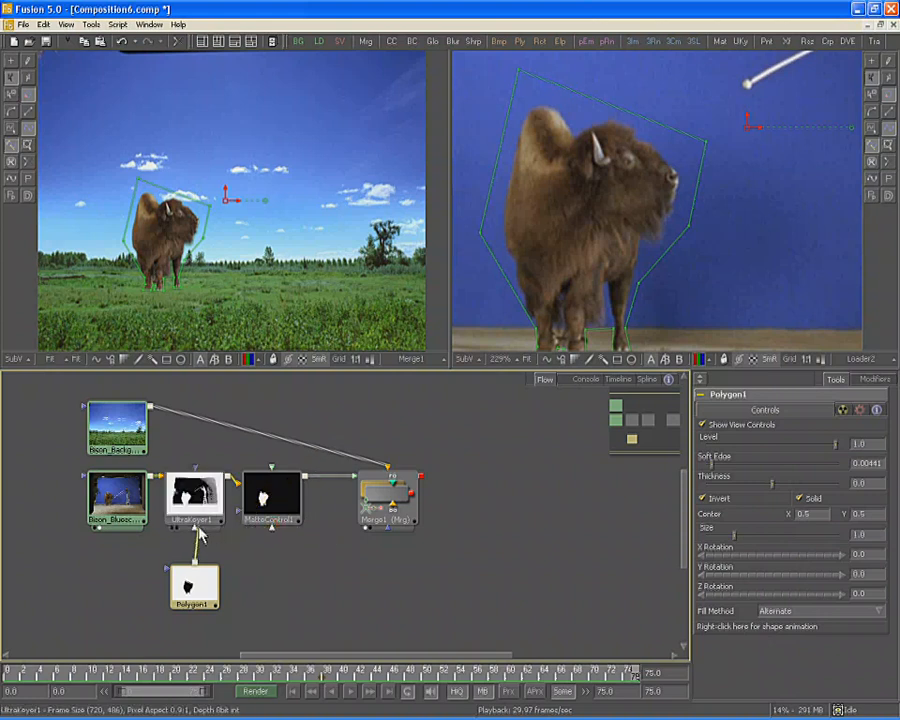